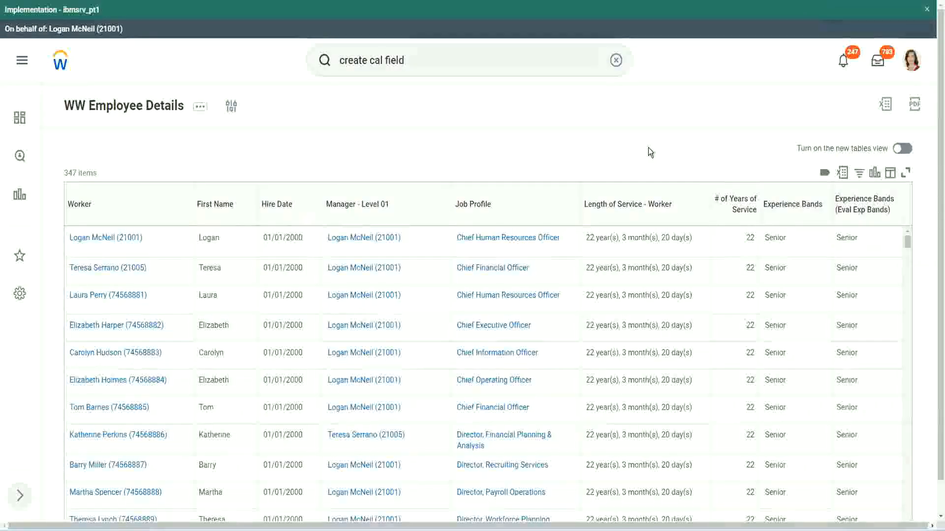
Copy the name text of the calculated field CF-WW-Eval Exp-Derive Experience Bands from Years of Service
click(819, 233)
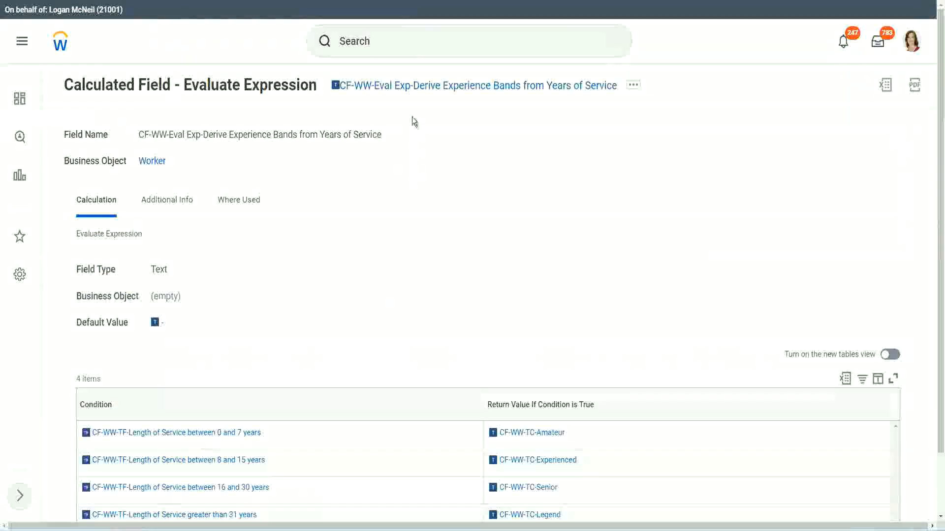
right_click(409, 91)
click(445, 146)
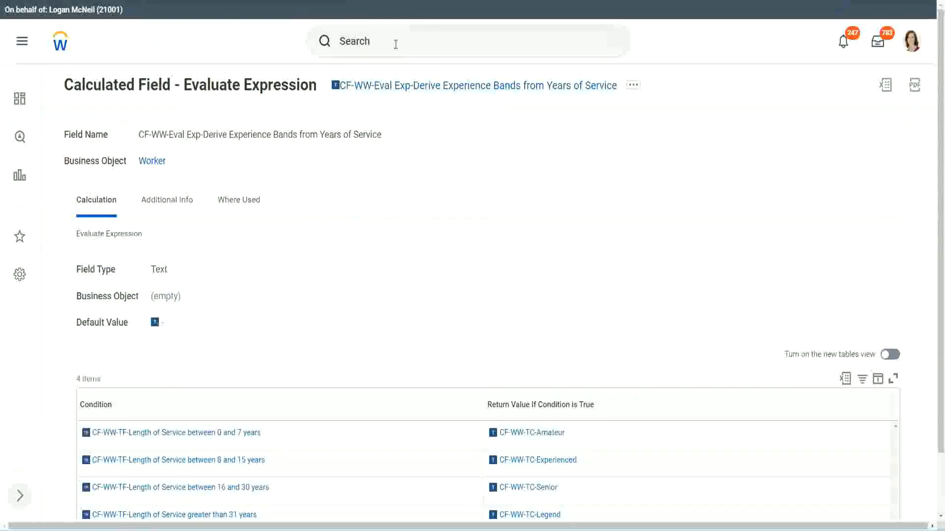
Search for "create calc field" and open the Create Calculated Field task
click(395, 44)
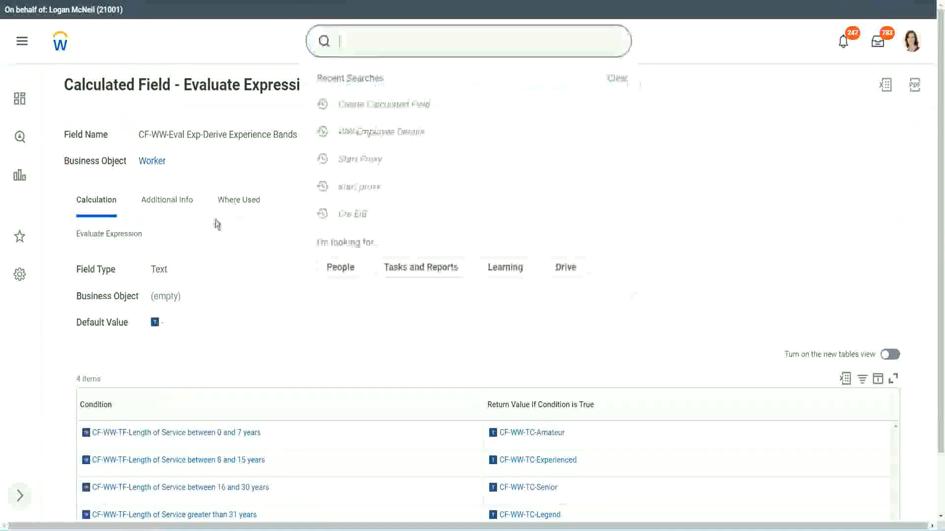
click(669, 111)
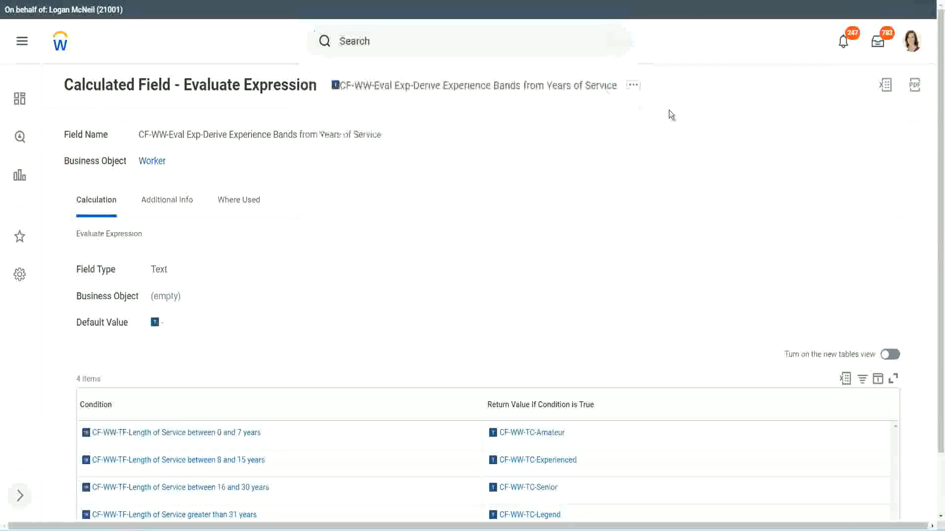
click(374, 37)
text(cre)
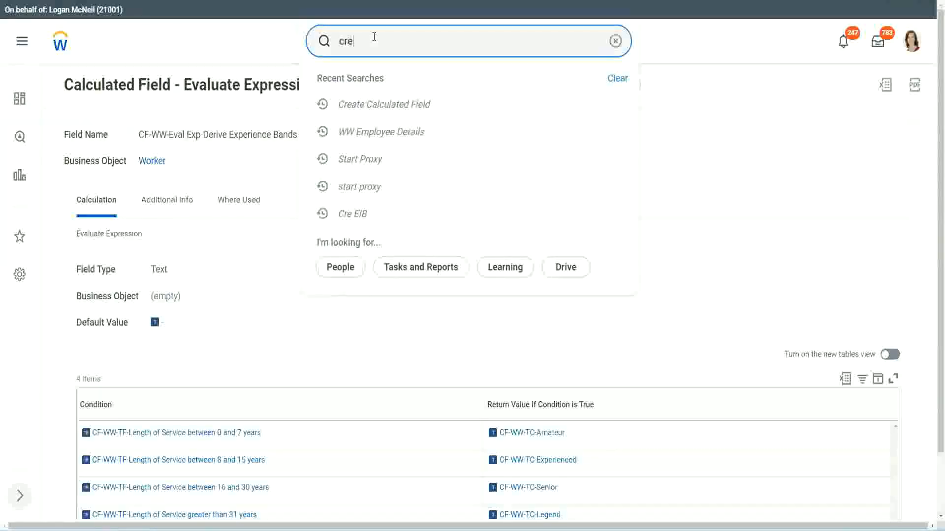
text(ate calc field)
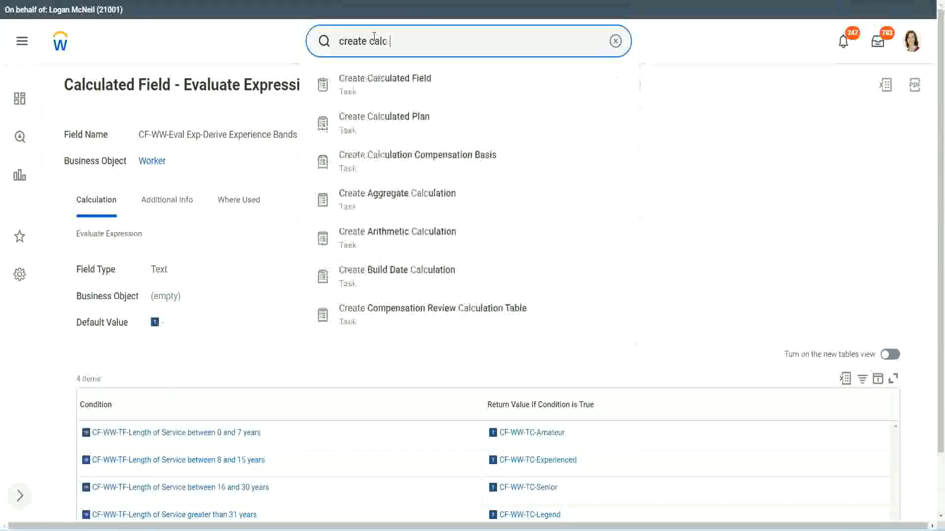
click(394, 92)
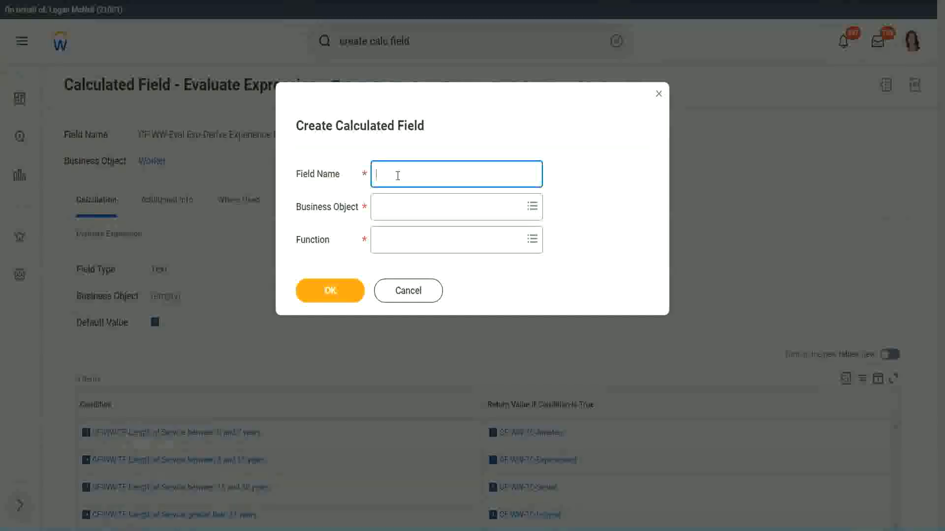
Name the new calculated field "CF-WW-LRB-Identify Experience Bands from years of Service"
text(CF-WW-LRB-Identi)
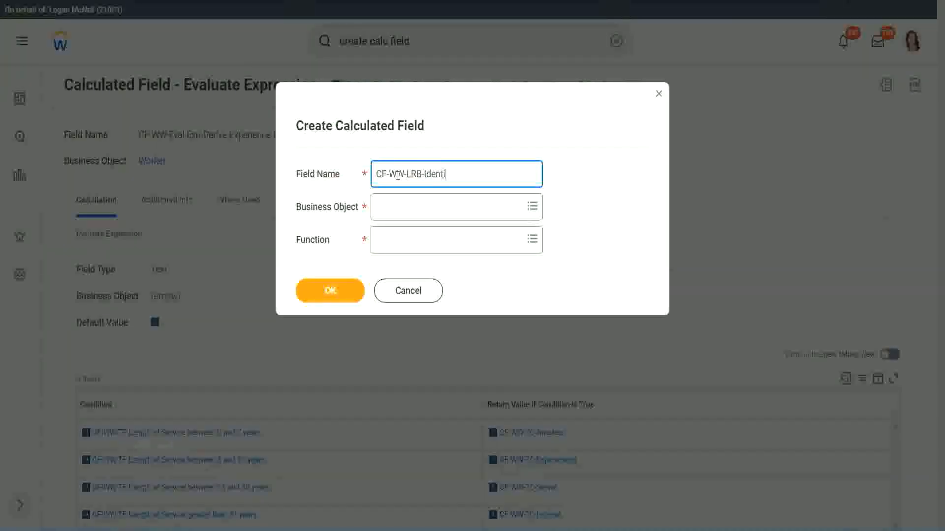
text(fy Experiende)
key(BackSpace)
key(BackSpace)
text(ce Bands from)
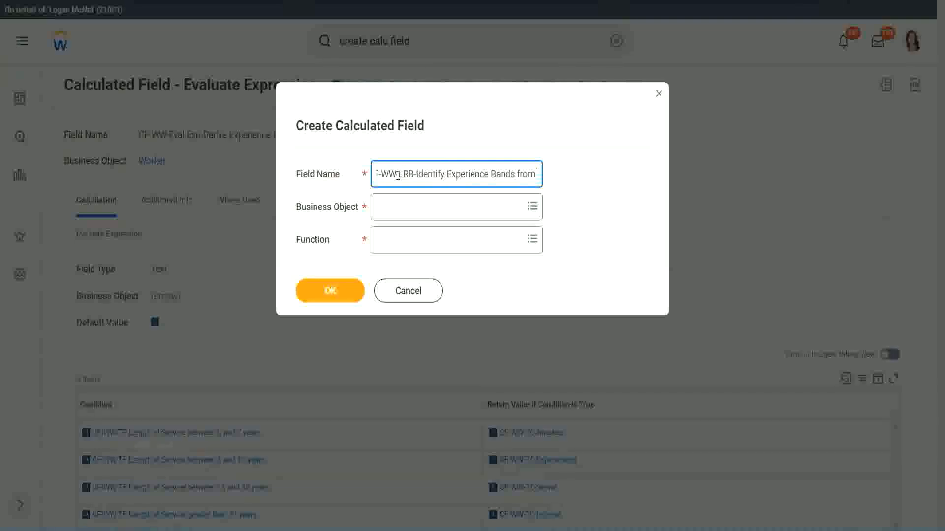
text( years af Service)
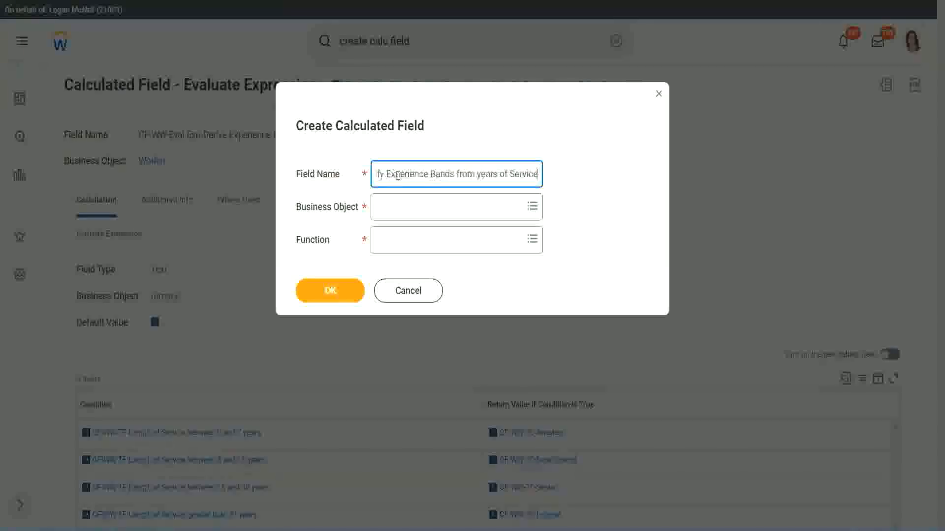
Set the business object to Worker and the function to Lookup Range Band, and confirm the new calculated field
key(Tab)
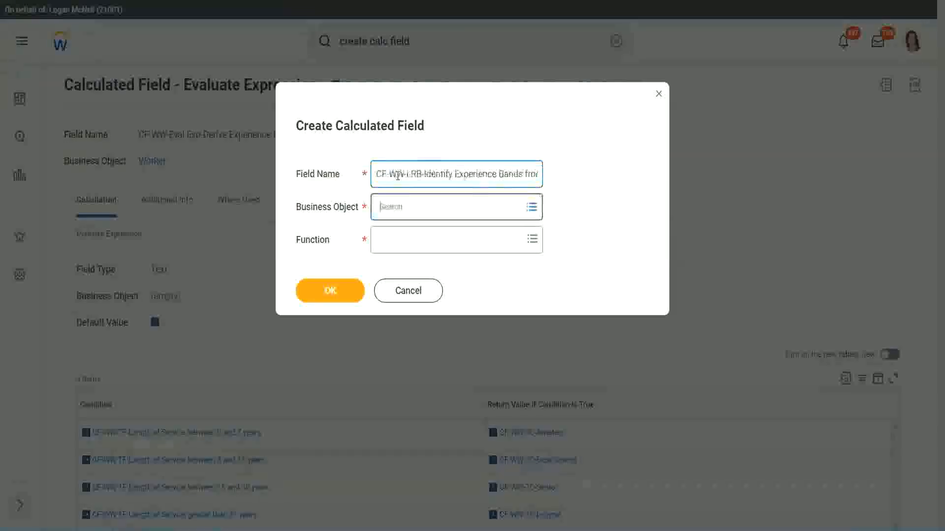
text(wor)
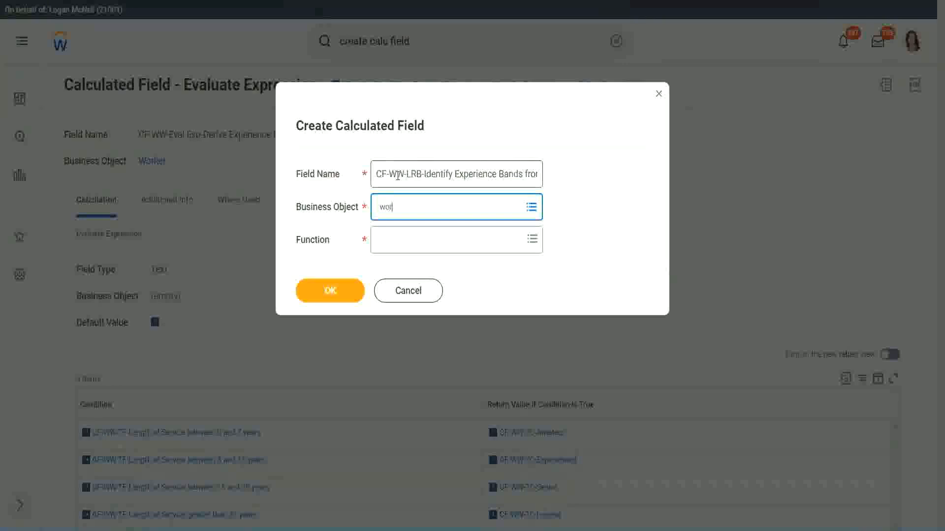
text(ker)
key(Return)
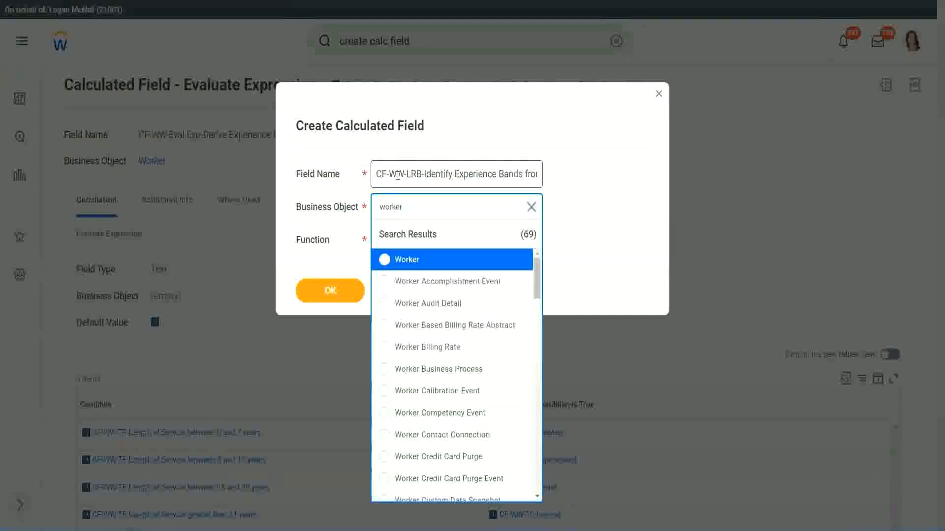
key(Return)
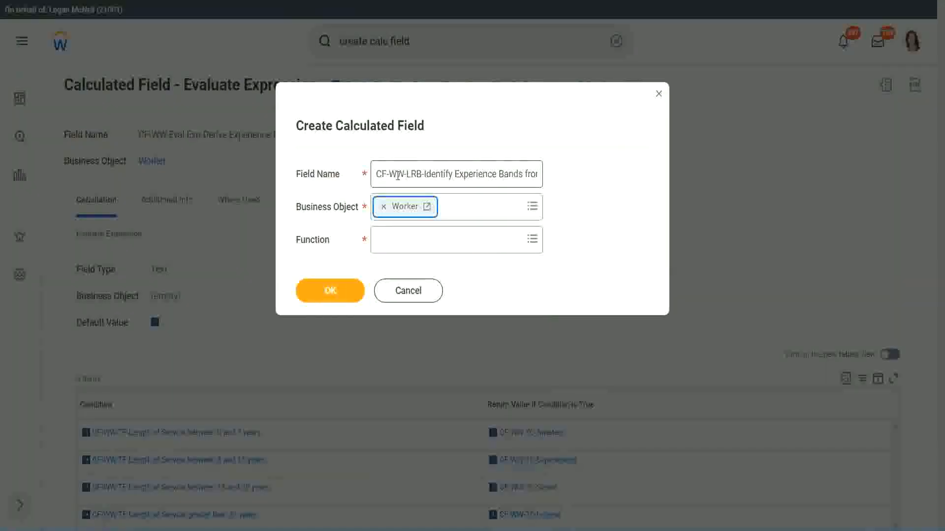
key(Tab)
text(lrb)
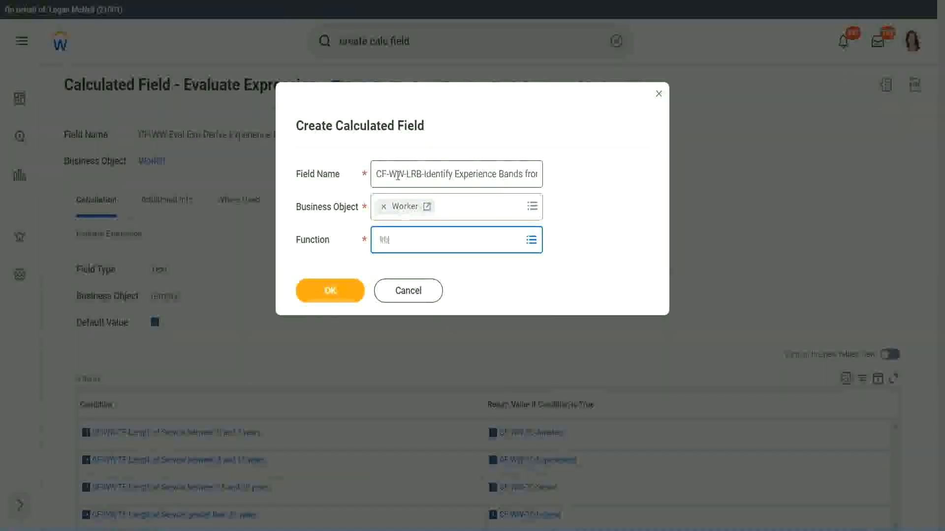
key(Return)
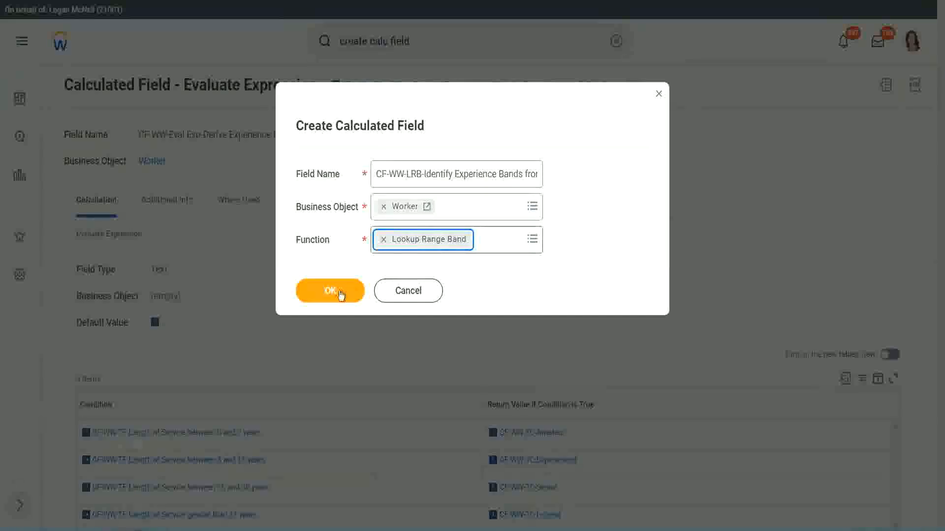
click(339, 292)
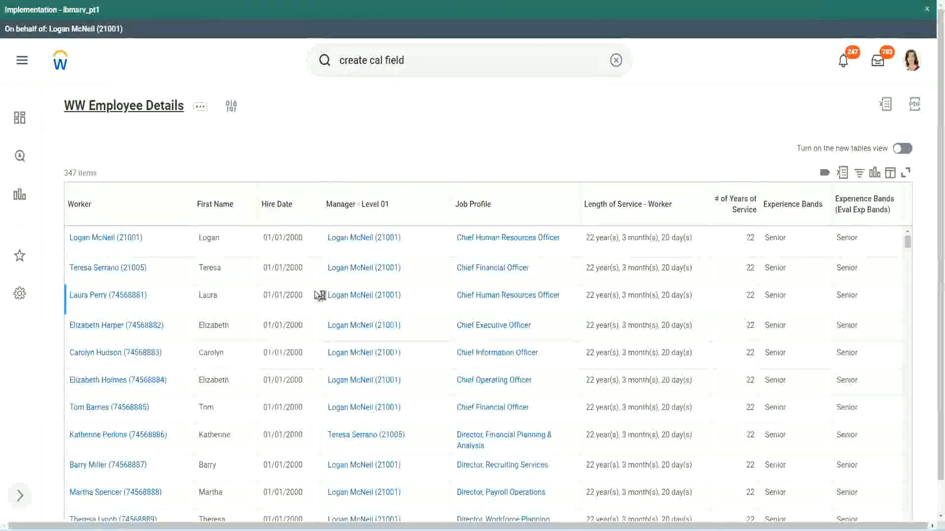
Copy the name of the CF-WW-Convert Text To Number-Number of Years from Length of Service field from the WW Employee Details report definition
scroll(312, 323, down, 5)
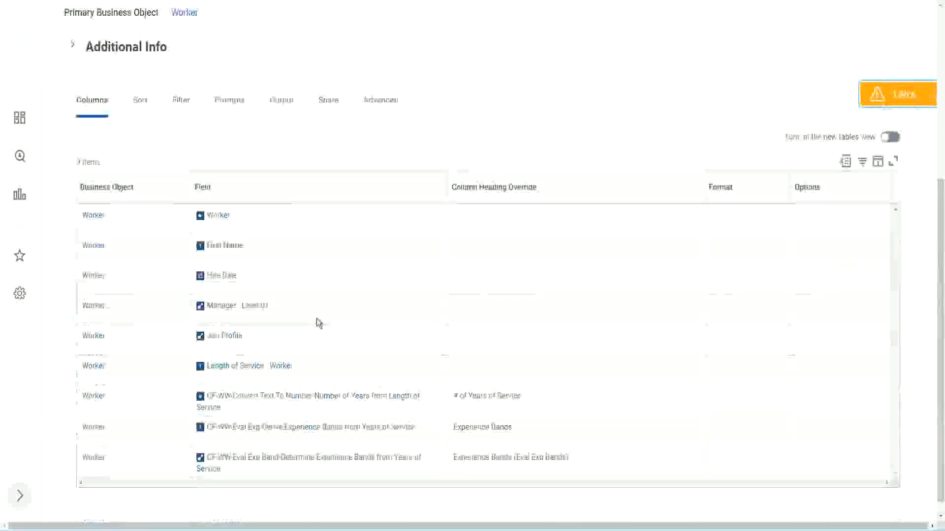
right_click(299, 385)
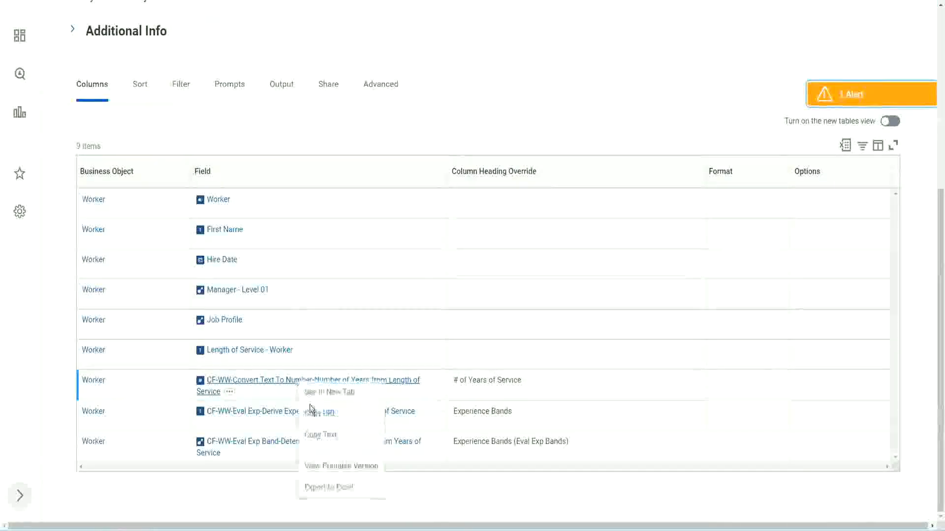
click(326, 437)
key(ctrl+Tab)
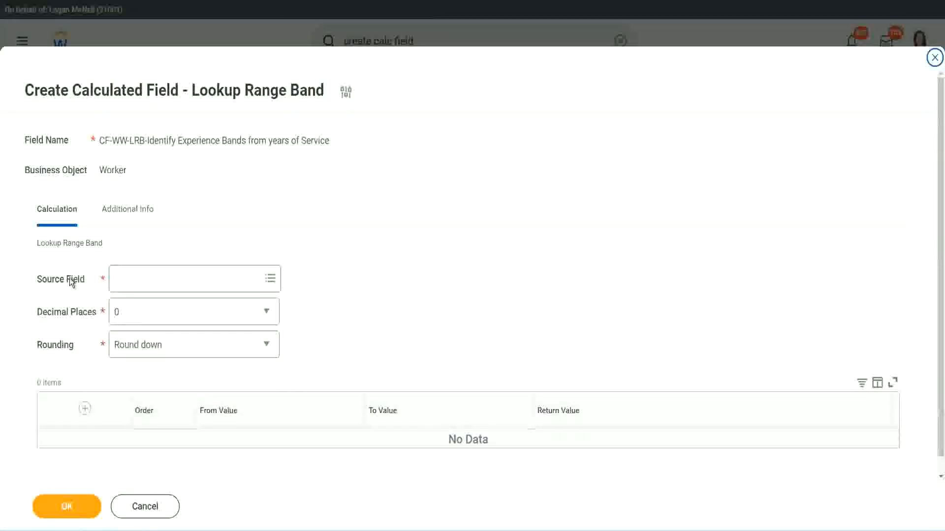
Set the source field to the copied CF-WW-Convert Text To Number-Number of Years from Length of Service
click(147, 280)
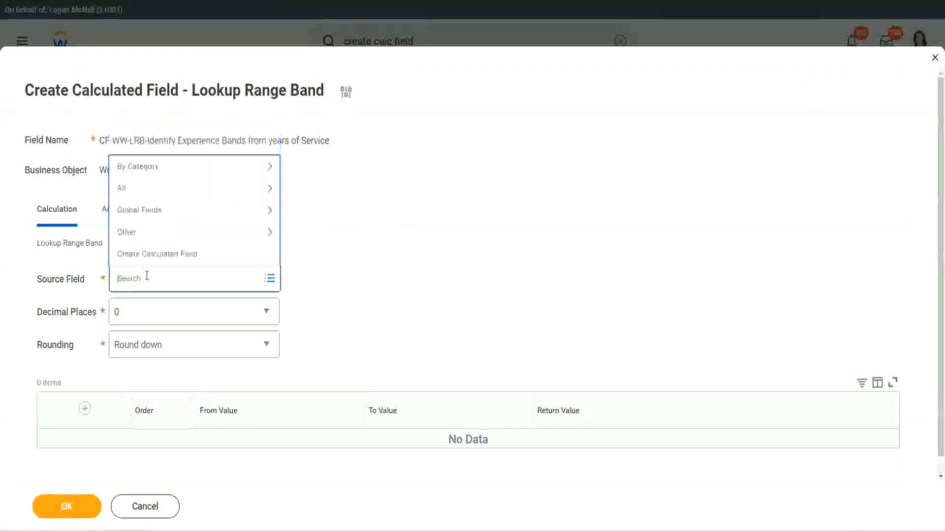
key(ctrl+v)
key(Return)
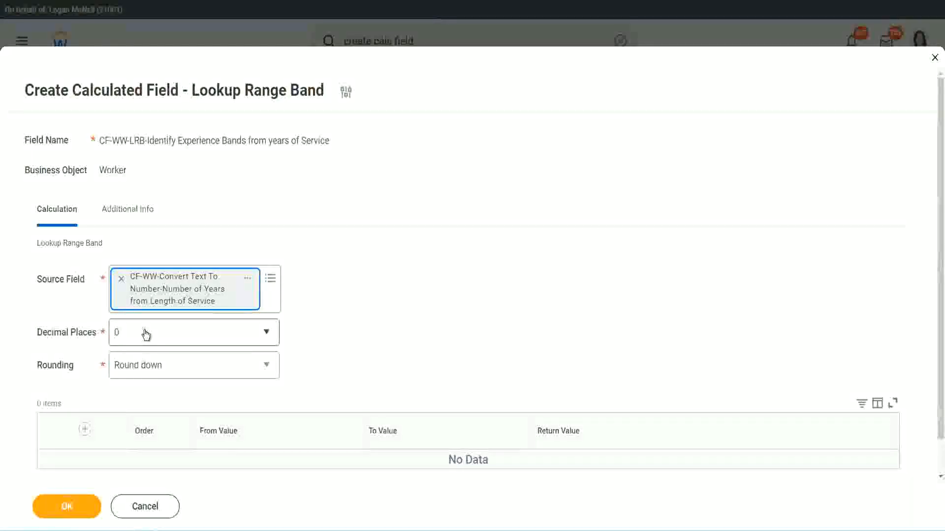
Review the available decimal places options and set the rounding method to Round
click(185, 338)
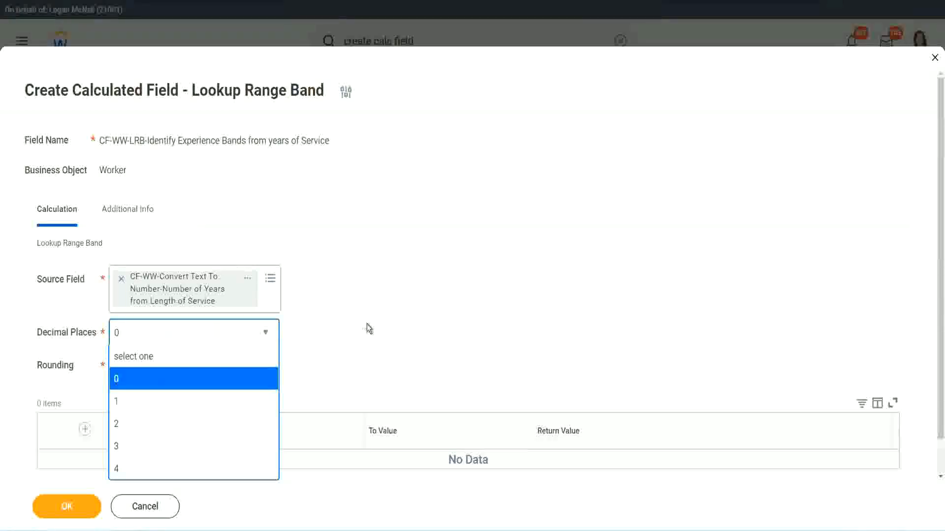
click(368, 324)
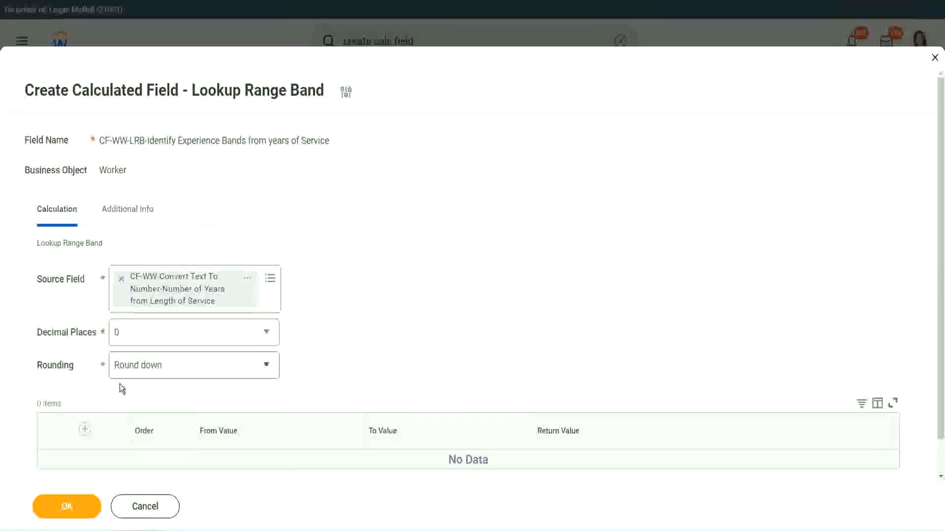
click(151, 369)
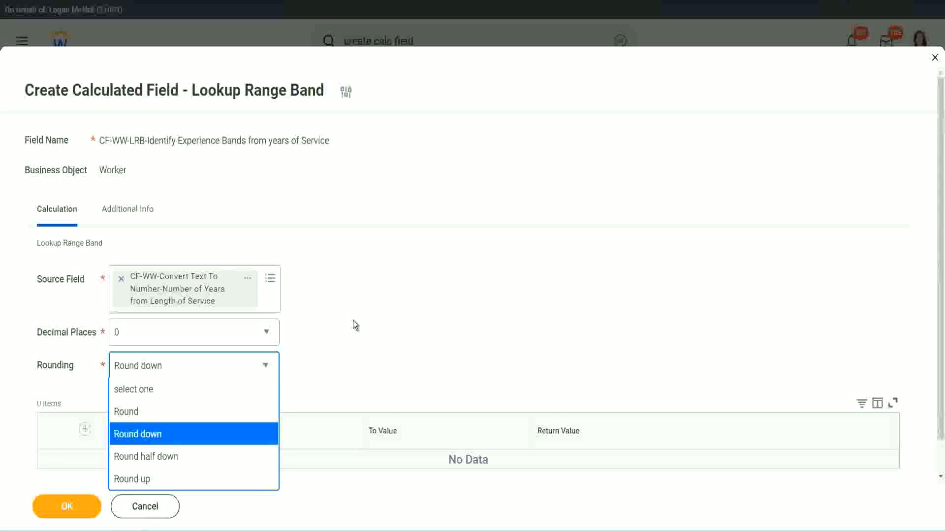
click(332, 362)
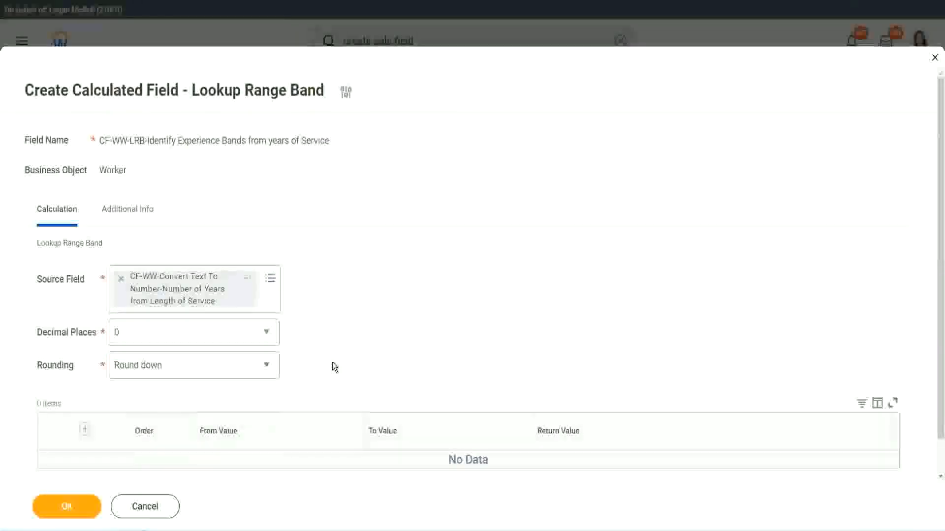
click(161, 370)
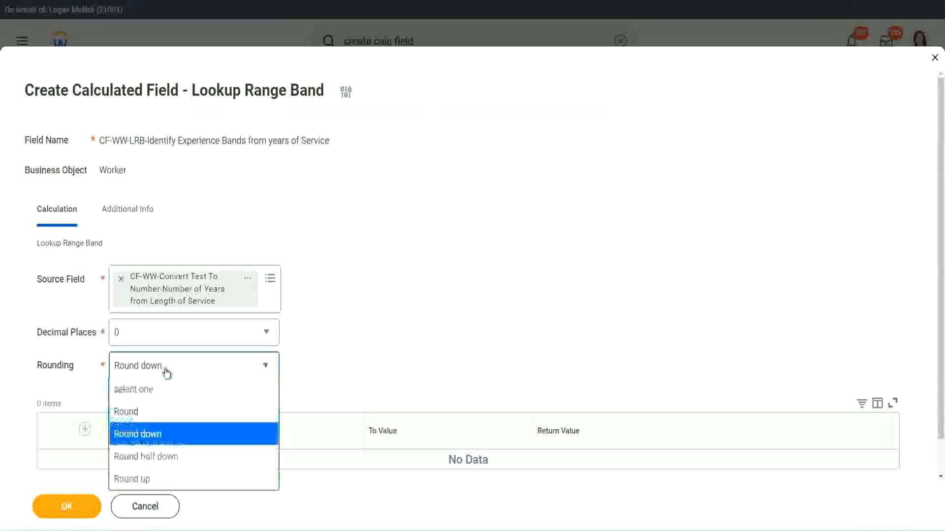
click(158, 417)
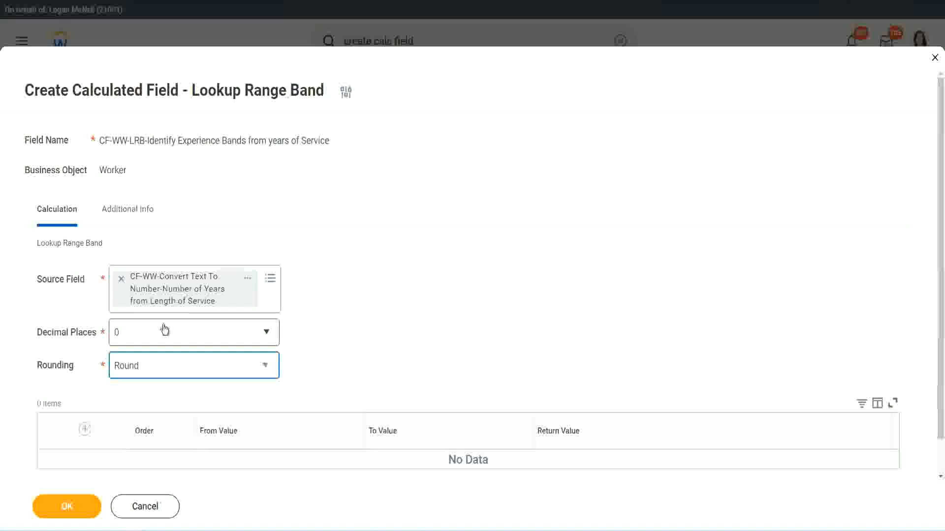
Add a range row from 0 to 7 with the return value Amateur
click(86, 430)
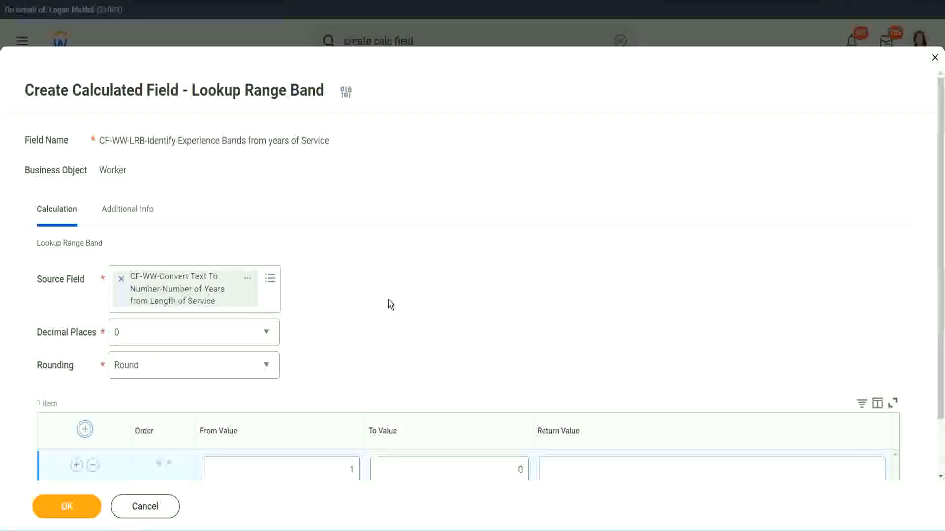
scroll(391, 301, down, 1)
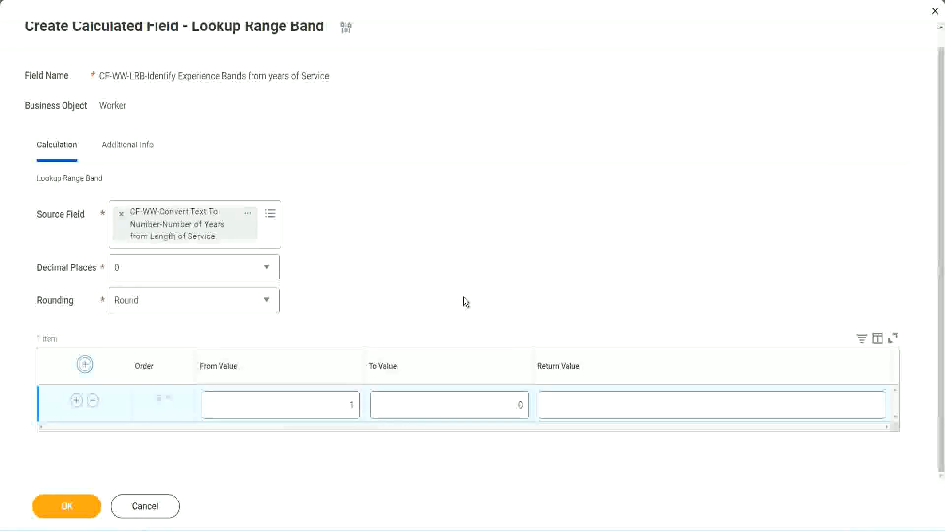
click(344, 409)
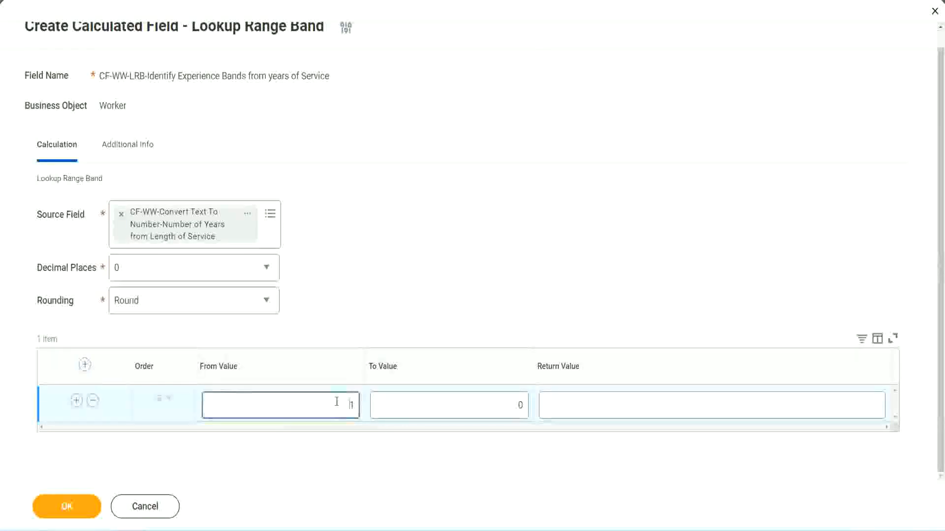
text(0)
key(Tab)
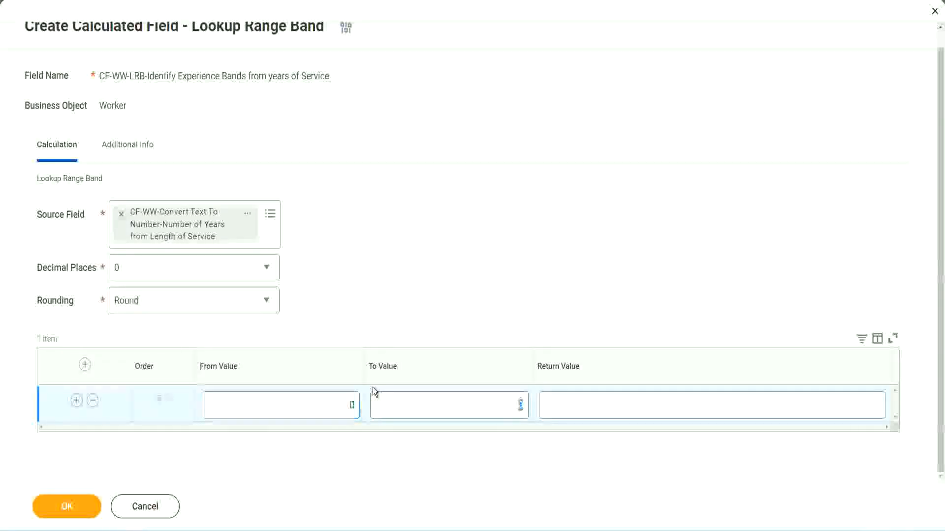
text(7)
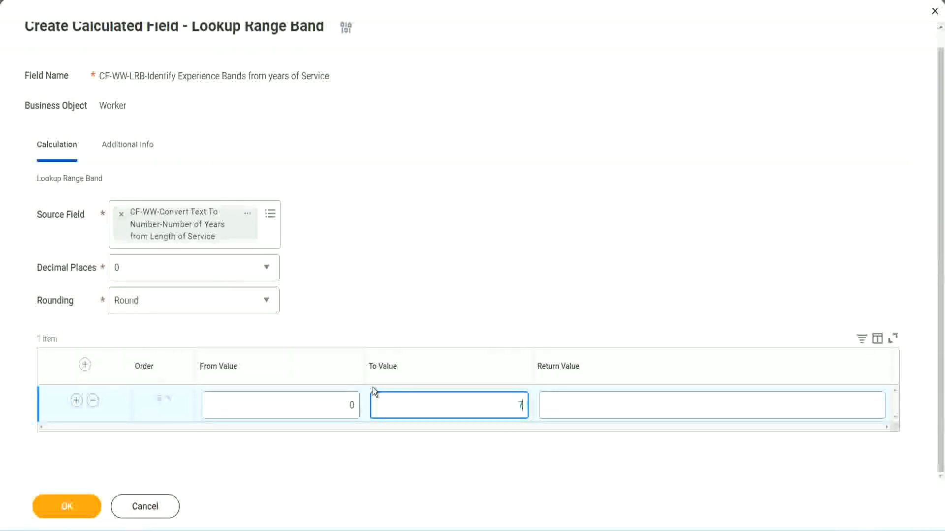
key(Tab)
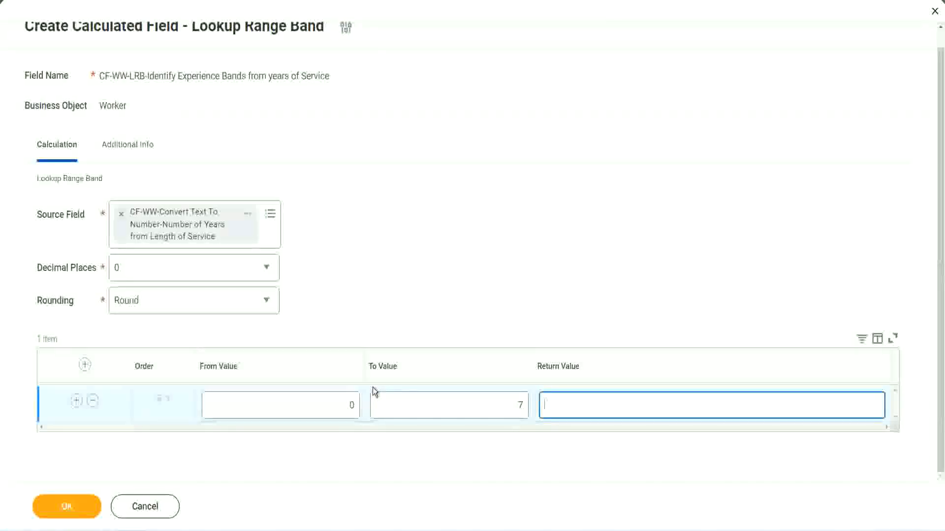
text(Amateur)
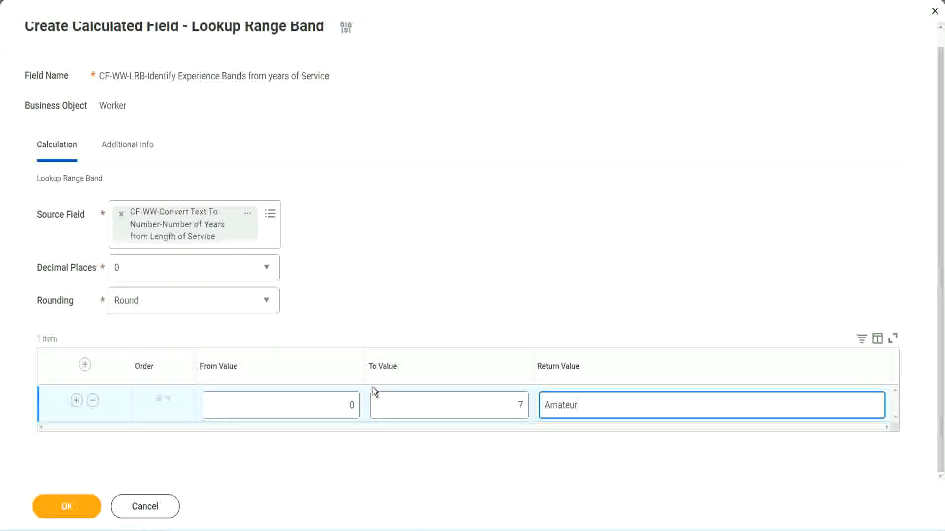
click(327, 406)
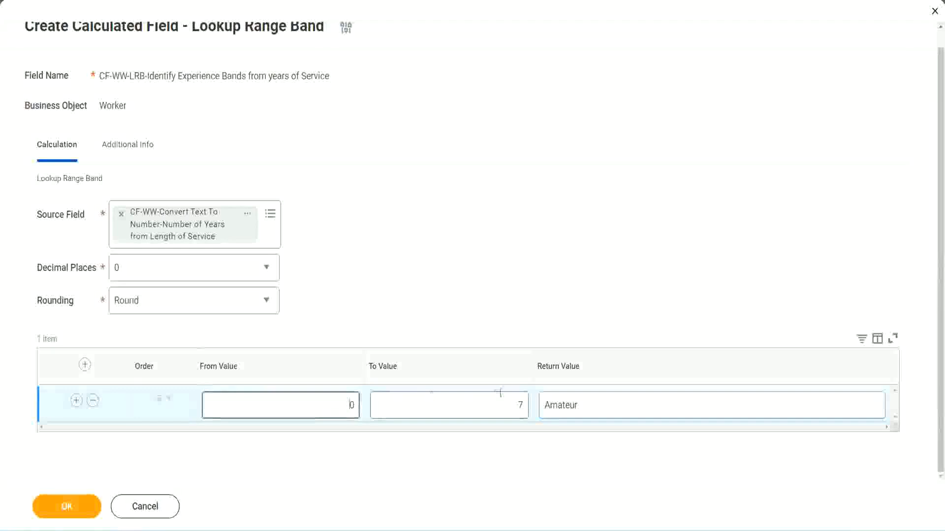
click(510, 399)
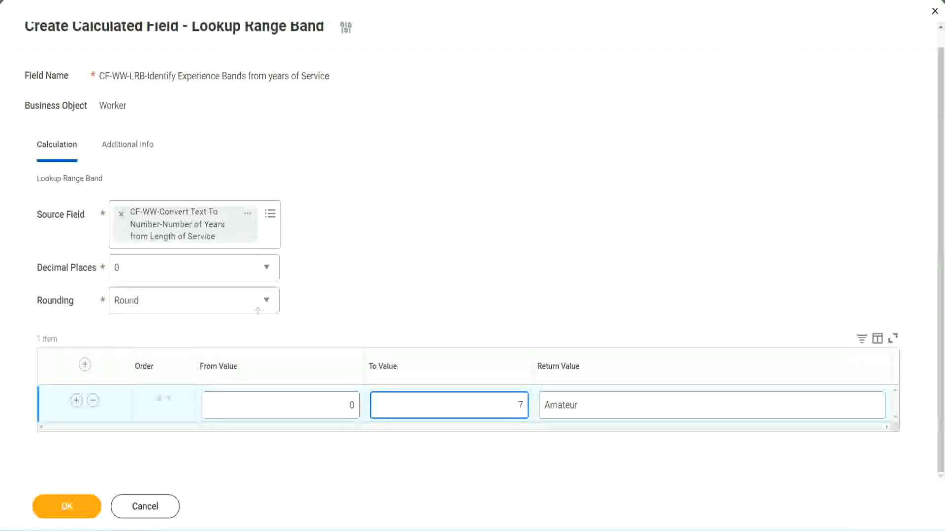
drag(397, 343, 239, 246)
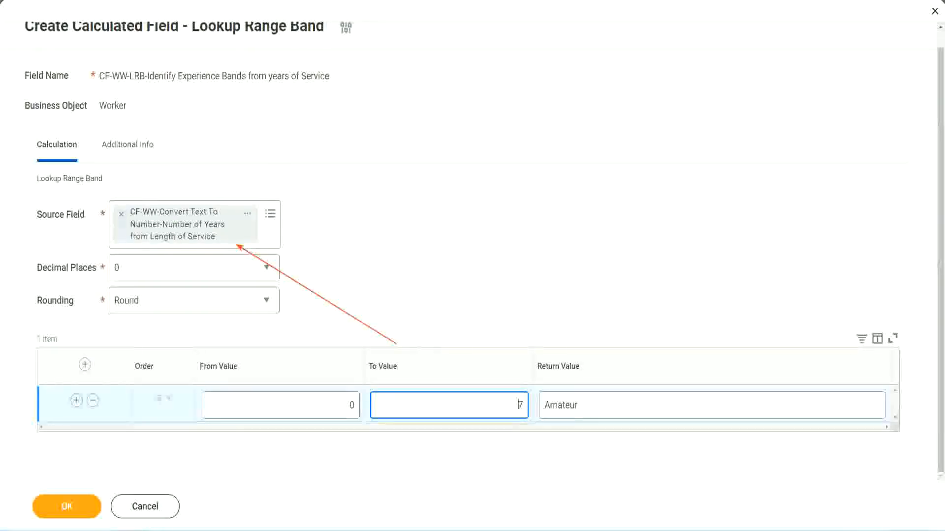
Add a second range row from 8 to 15 with the return value Experienced
click(76, 400)
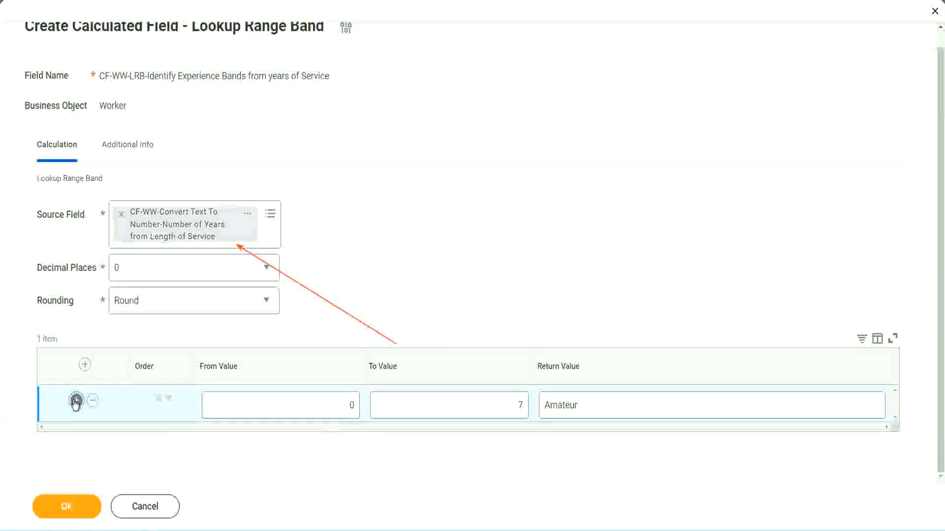
click(356, 442)
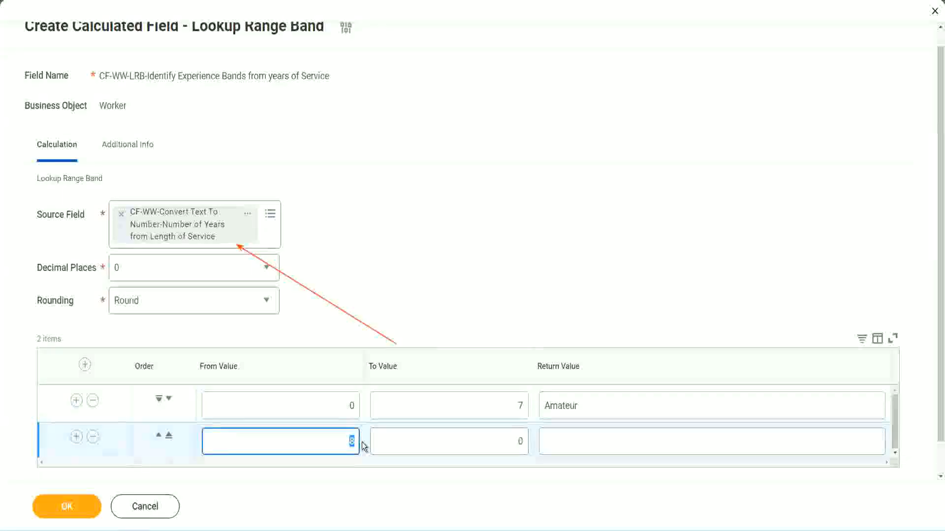
click(340, 410)
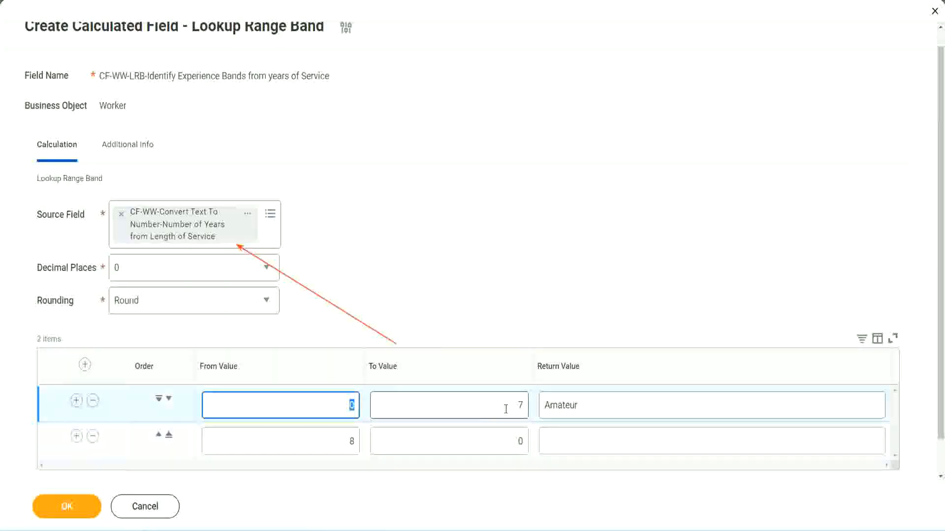
click(514, 409)
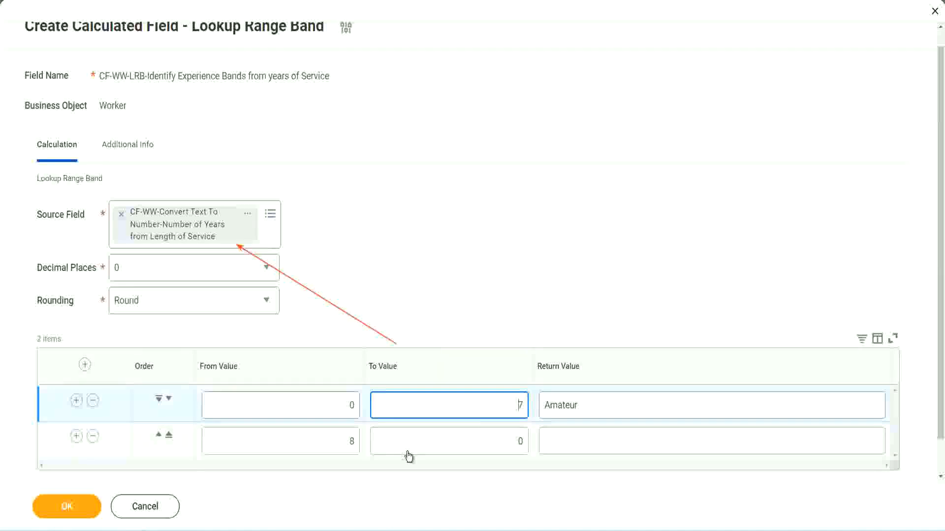
click(337, 442)
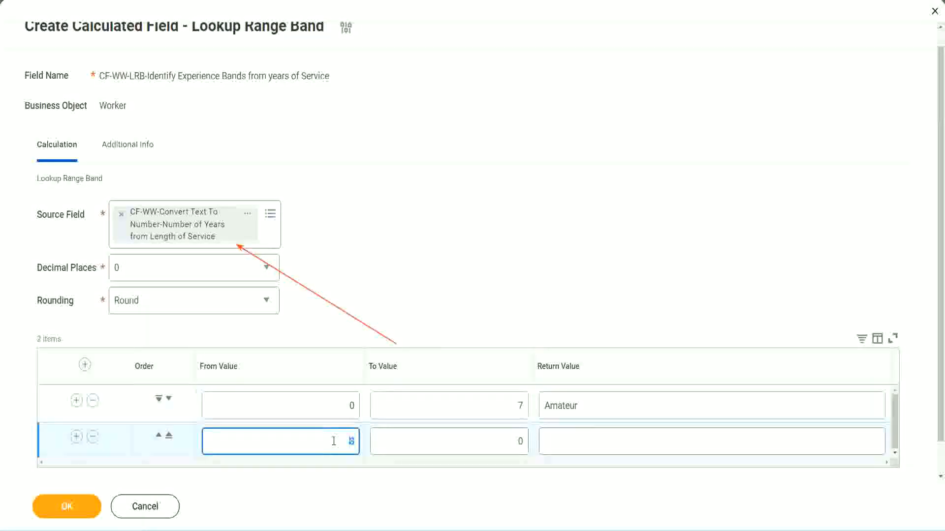
click(512, 441)
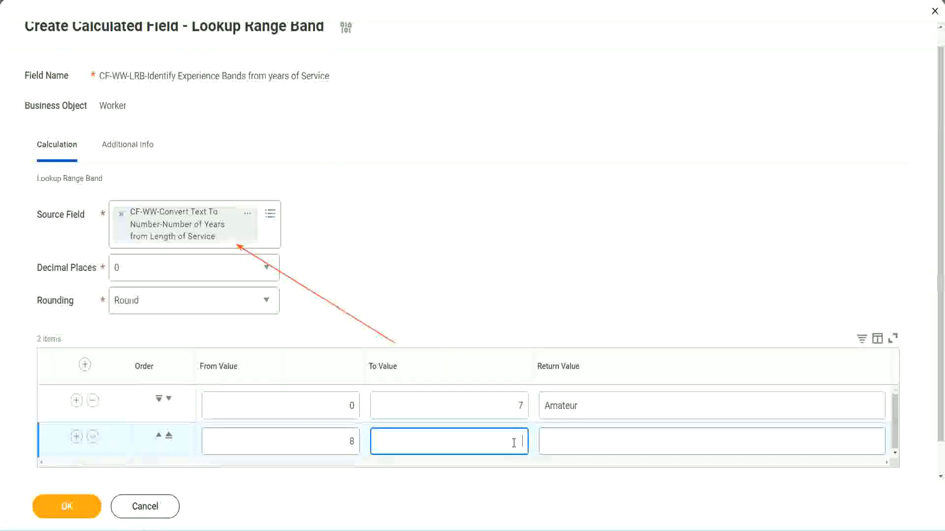
text(15)
click(583, 439)
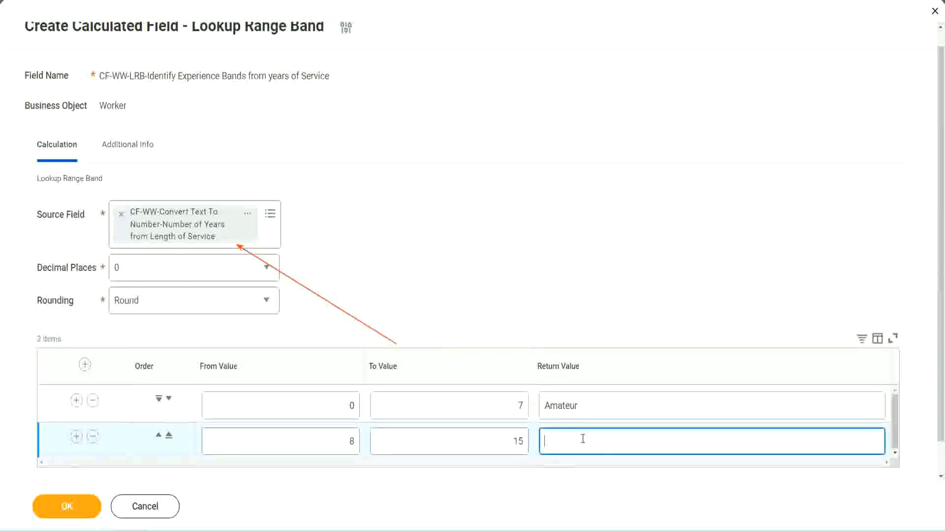
text(Experienced)
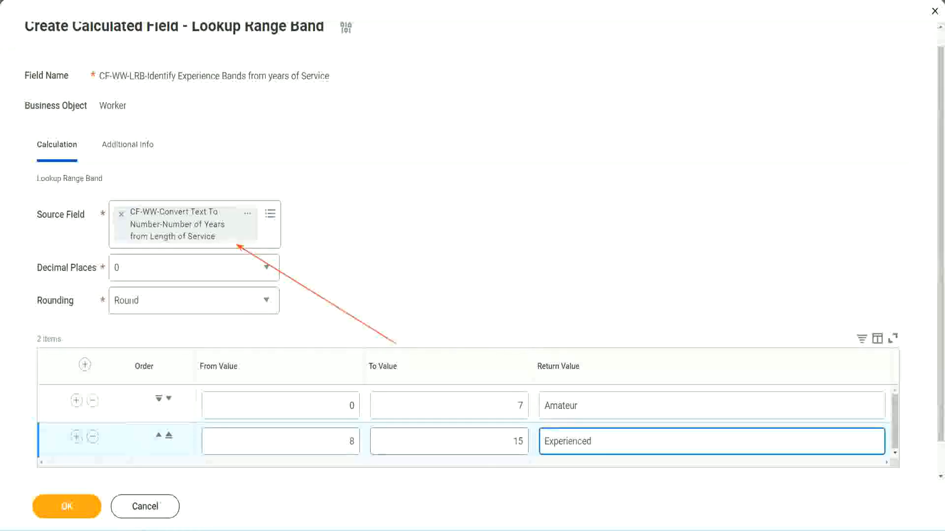
Add a third range row from 16 to 30 with the return value Senior
click(76, 437)
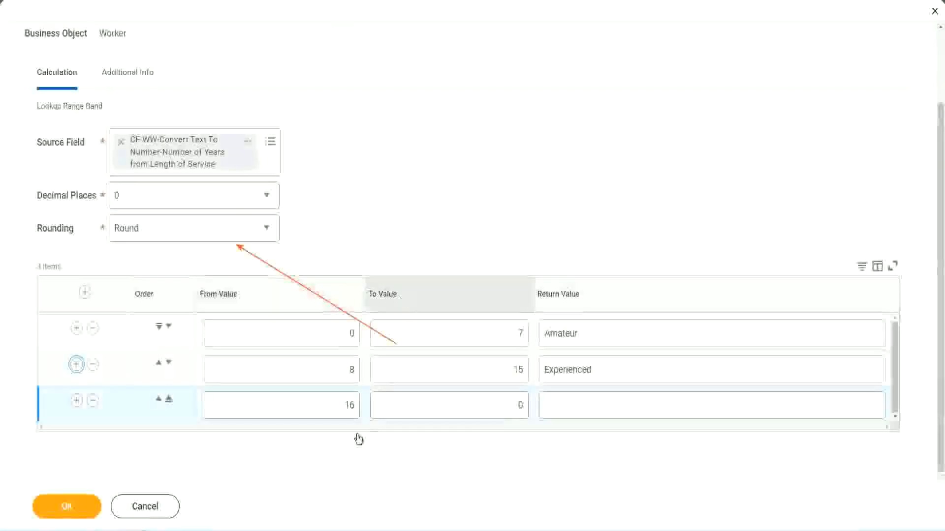
click(473, 406)
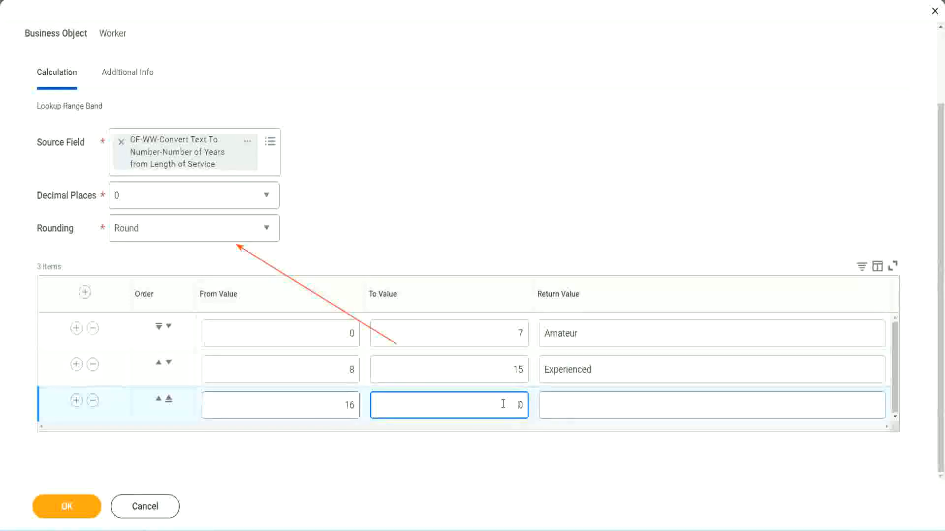
text(3)
key(Tab)
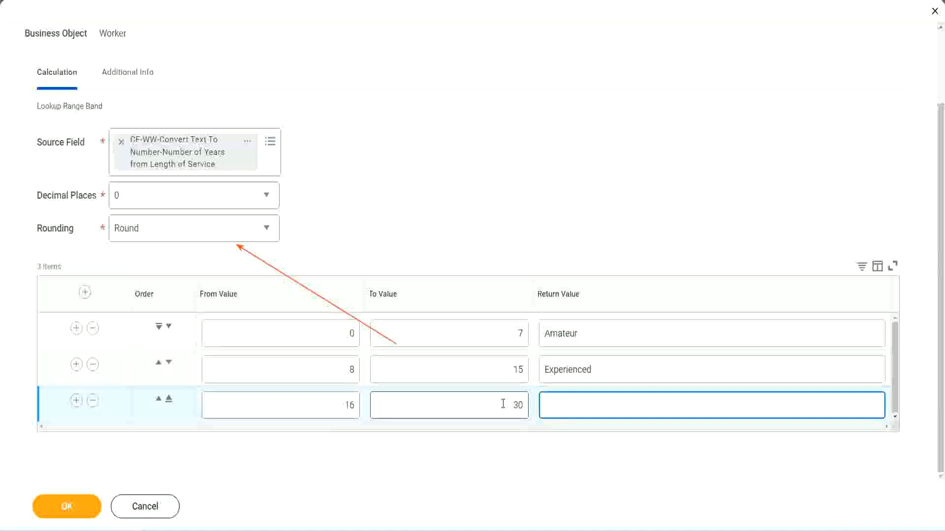
text(L)
text(Senior)
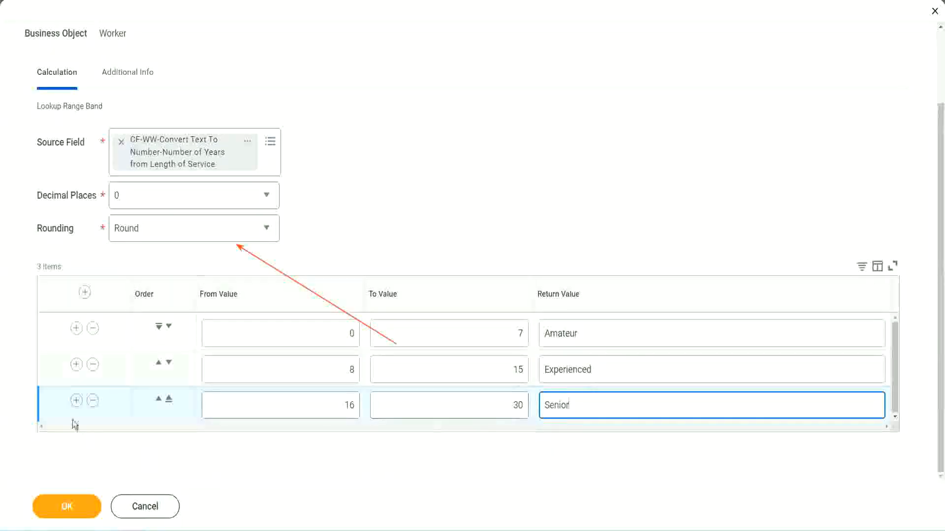
Add a fourth range row from 31 to 1000 with the return value Legend
click(76, 400)
scroll(236, 394, down, 1)
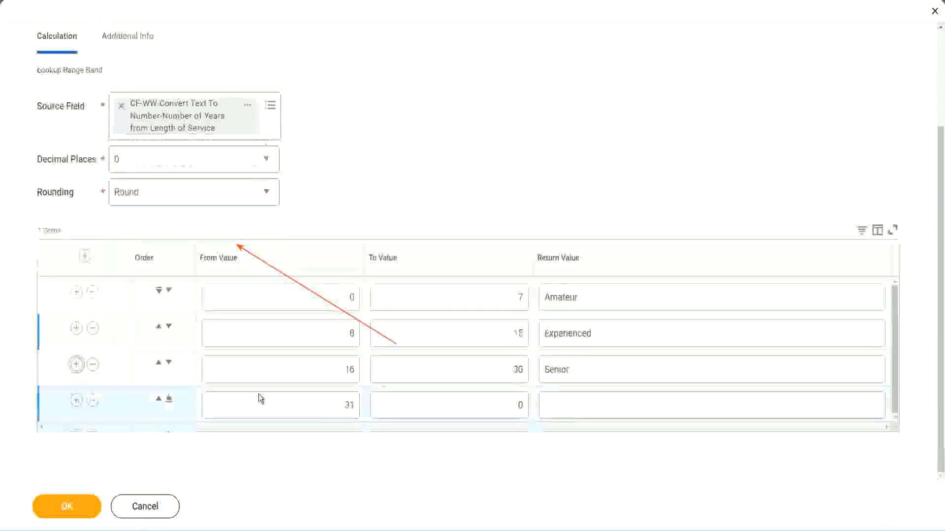
click(356, 402)
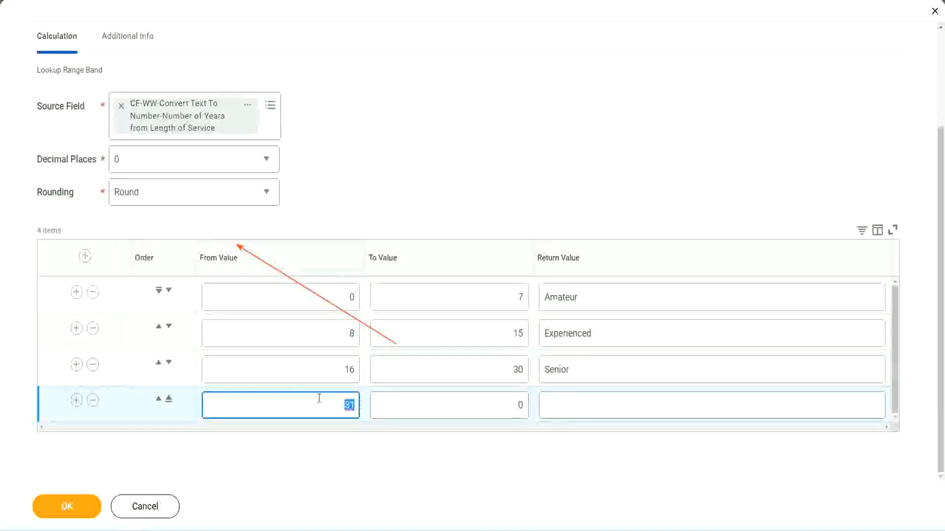
click(318, 398)
click(509, 405)
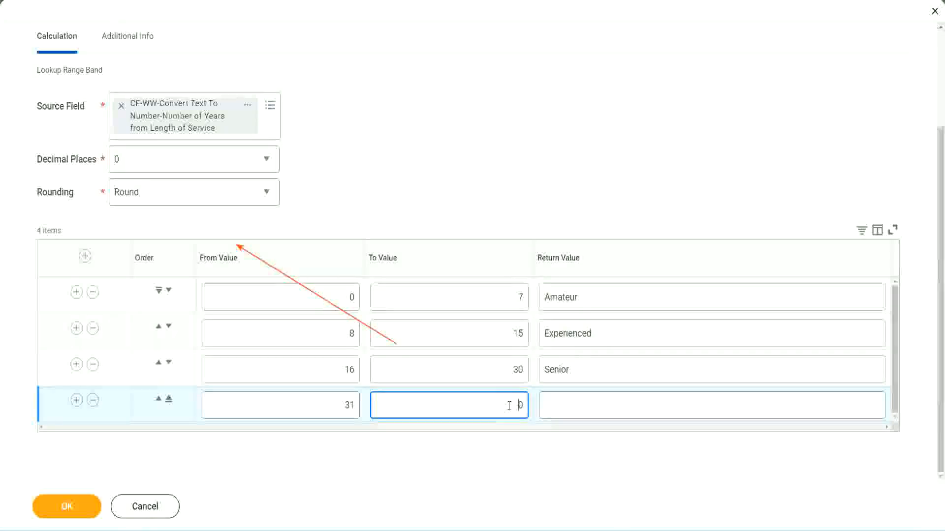
text(1000)
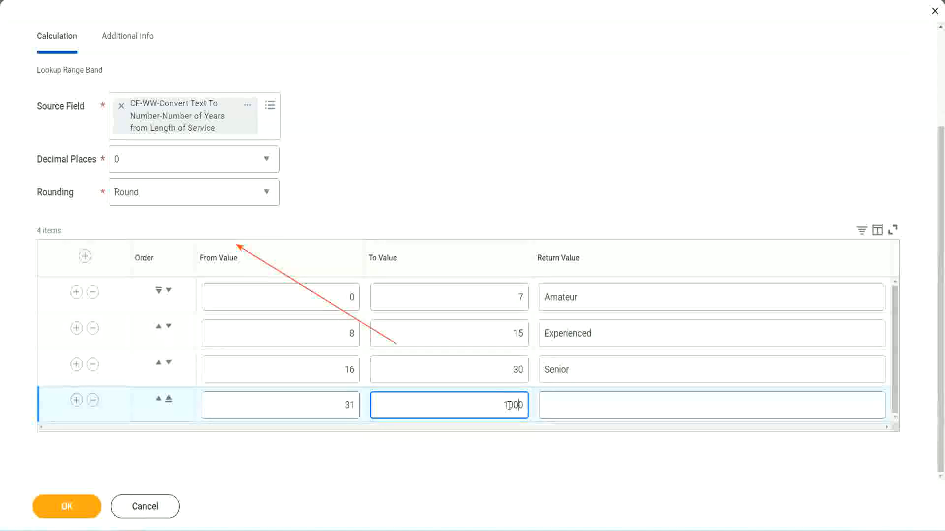
drag(492, 402, 549, 400)
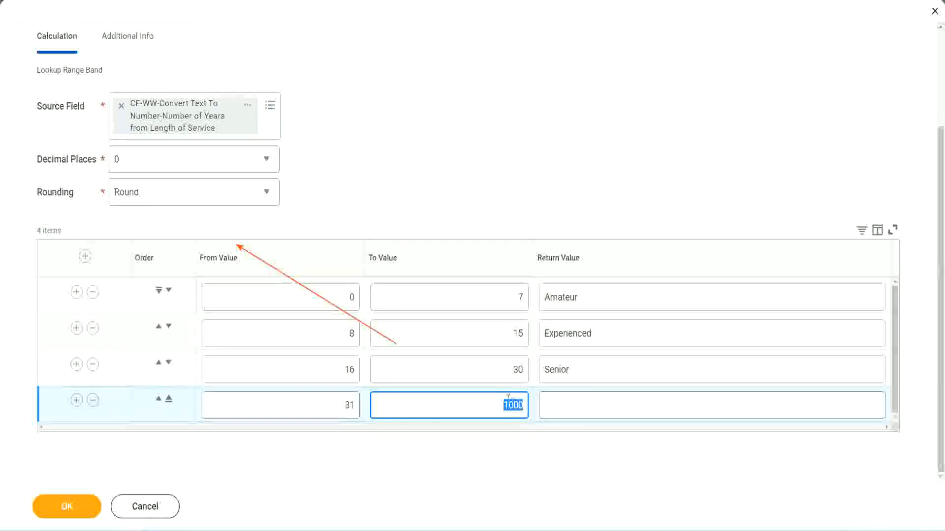
drag(496, 402, 529, 403)
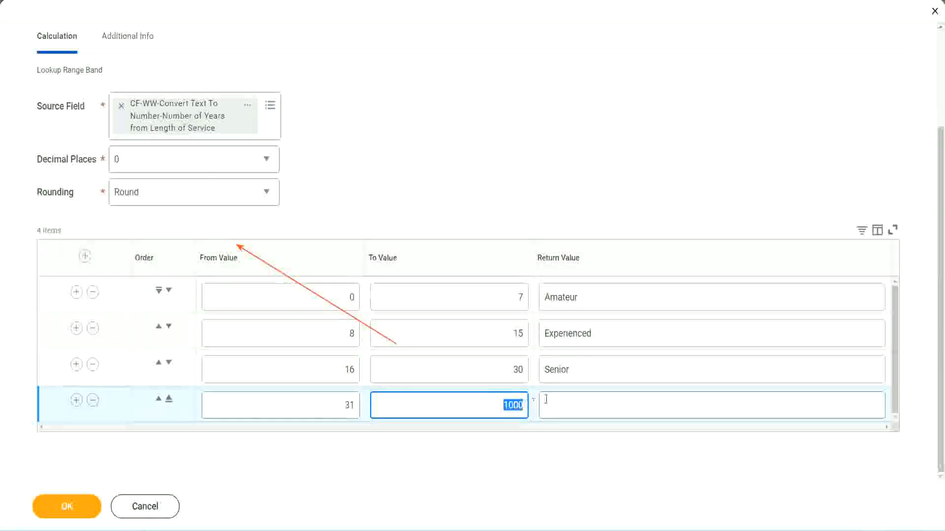
click(590, 406)
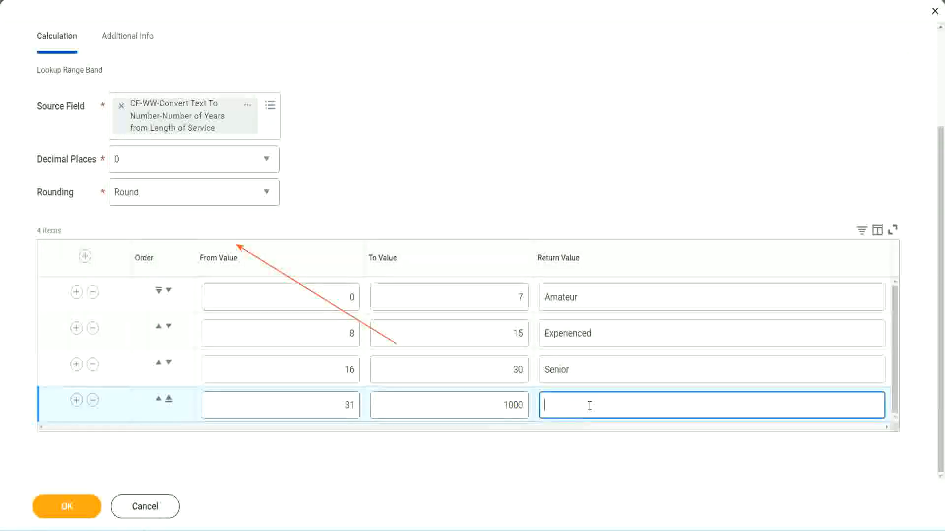
text(Legend)
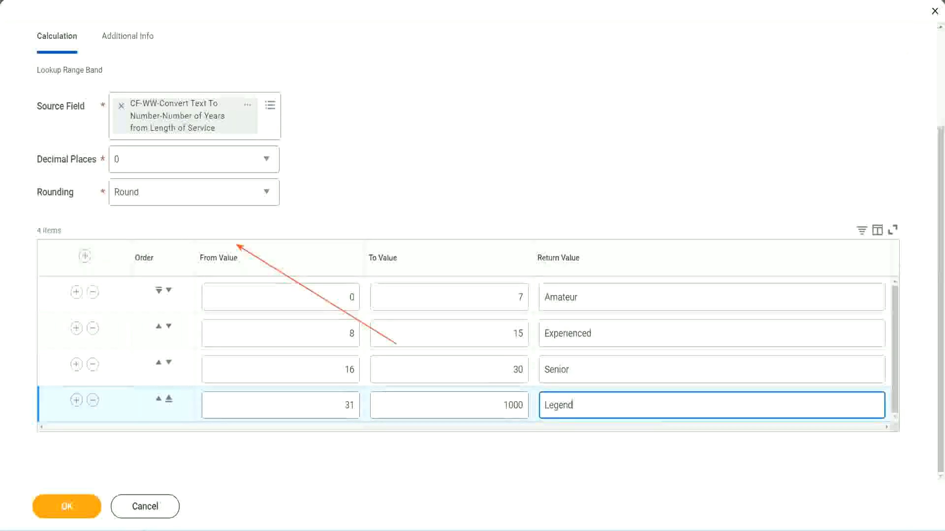
Review the from, to and return values of all range rows in the band table
click(440, 162)
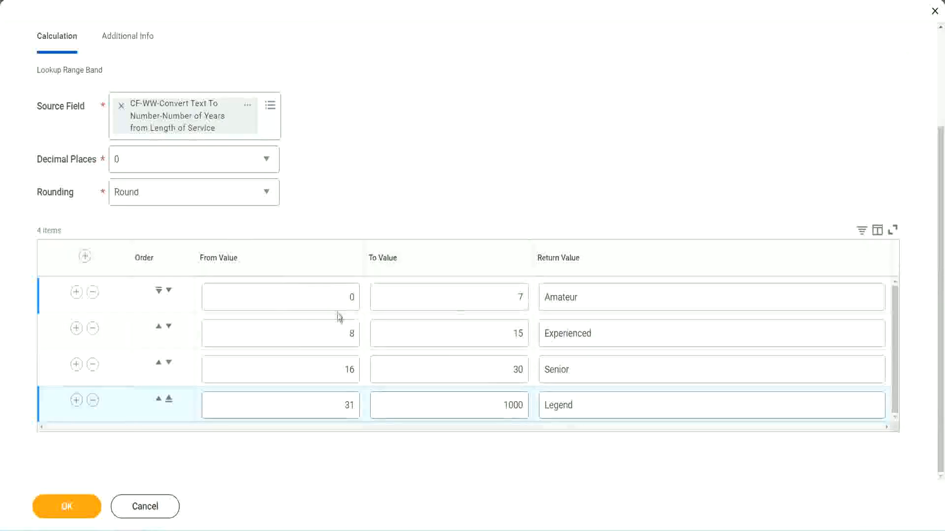
click(613, 294)
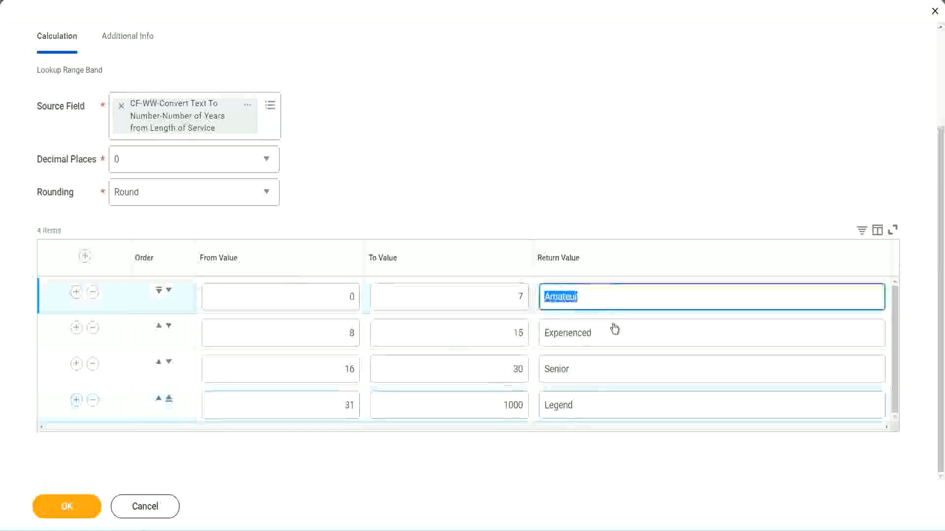
click(609, 339)
click(597, 377)
click(596, 405)
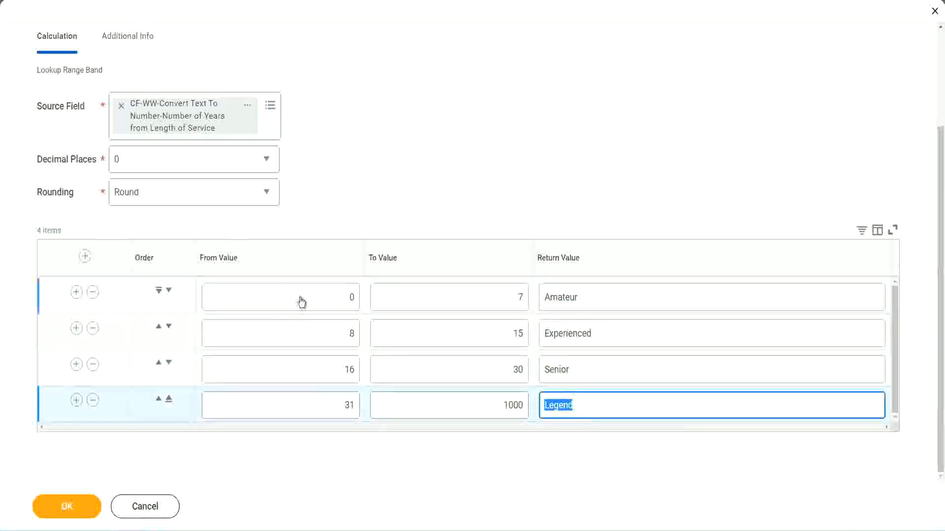
click(320, 298)
click(484, 290)
click(619, 303)
click(610, 339)
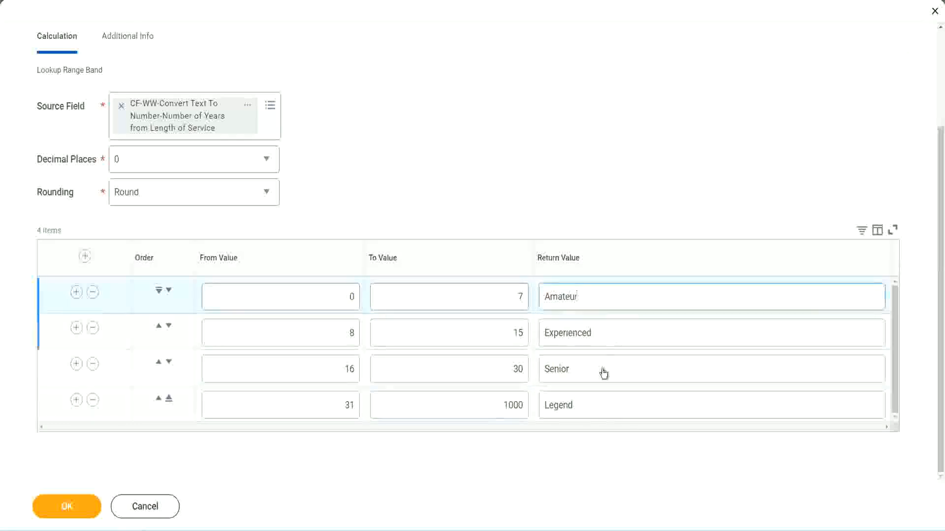
click(603, 374)
click(594, 402)
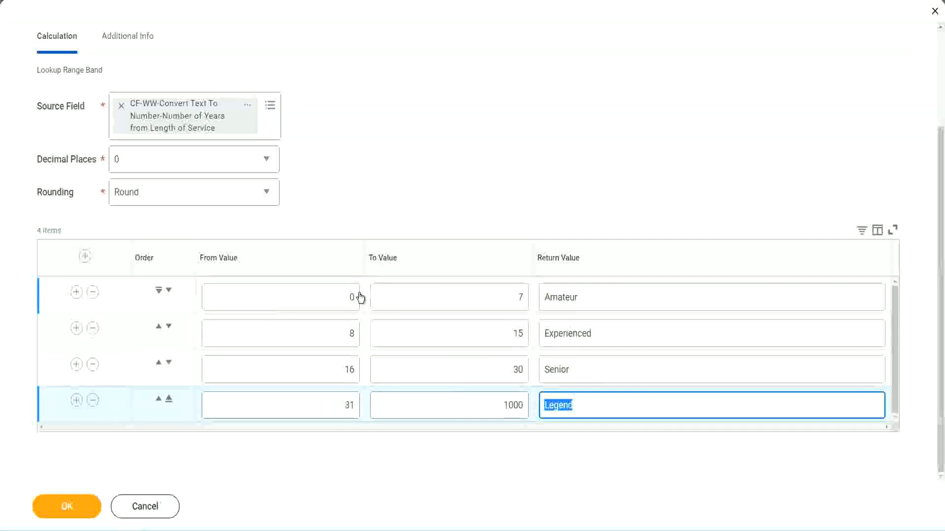
click(457, 240)
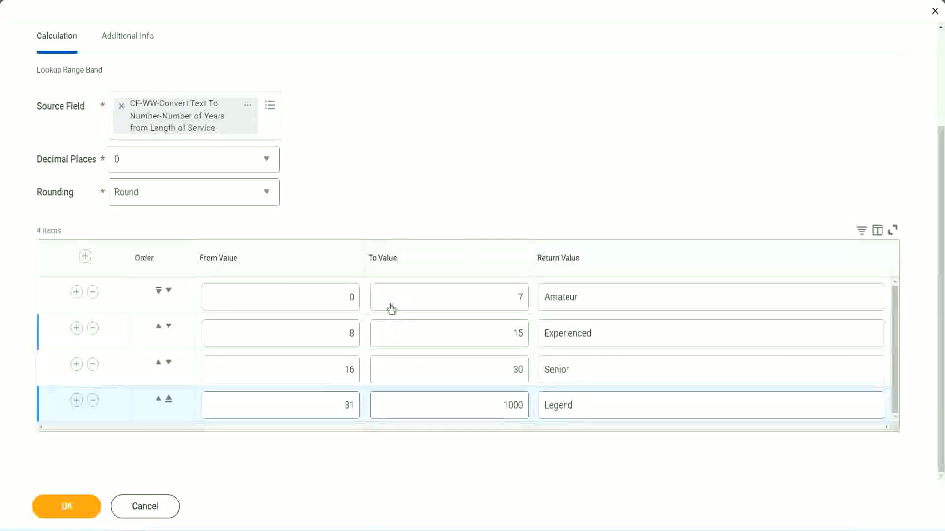
Save the Lookup Range Band calculated field and copy its name from the save confirmation
click(65, 506)
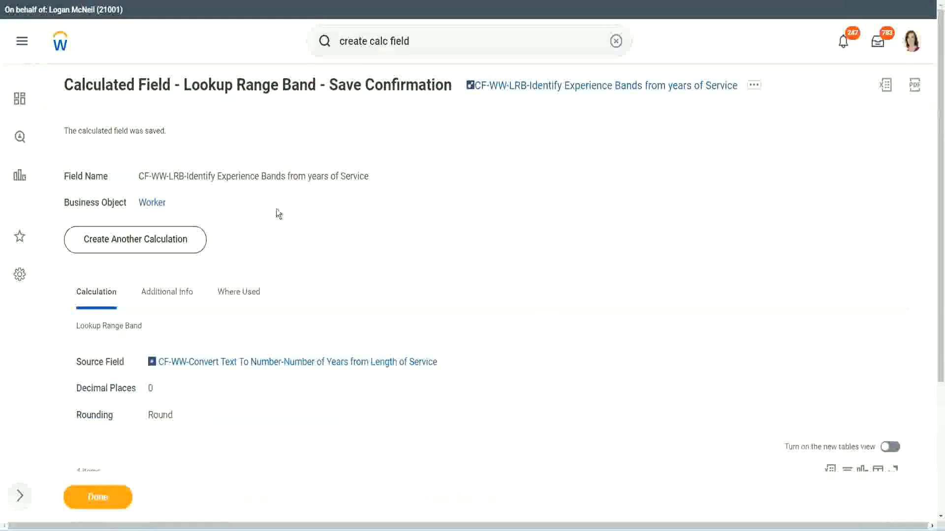
right_click(550, 90)
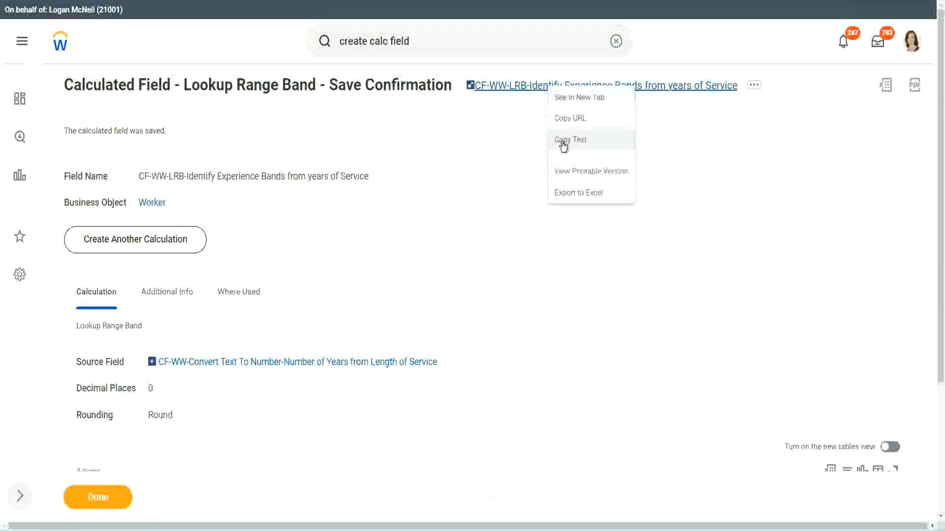
click(559, 146)
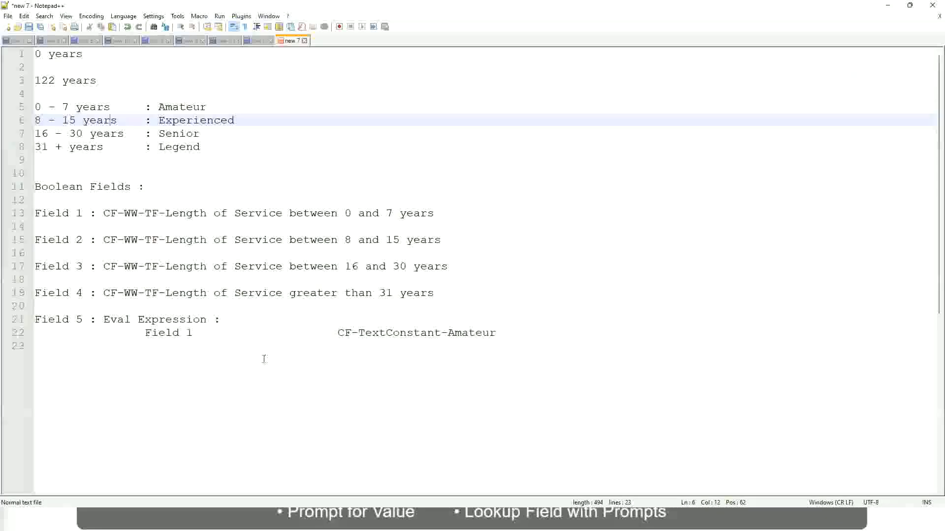
Switch to the Notepad++ notes and enter 10,000 USD a few lines below the Eval Expression entry
click(133, 392)
key(Return)
key(Return)
key(Return)
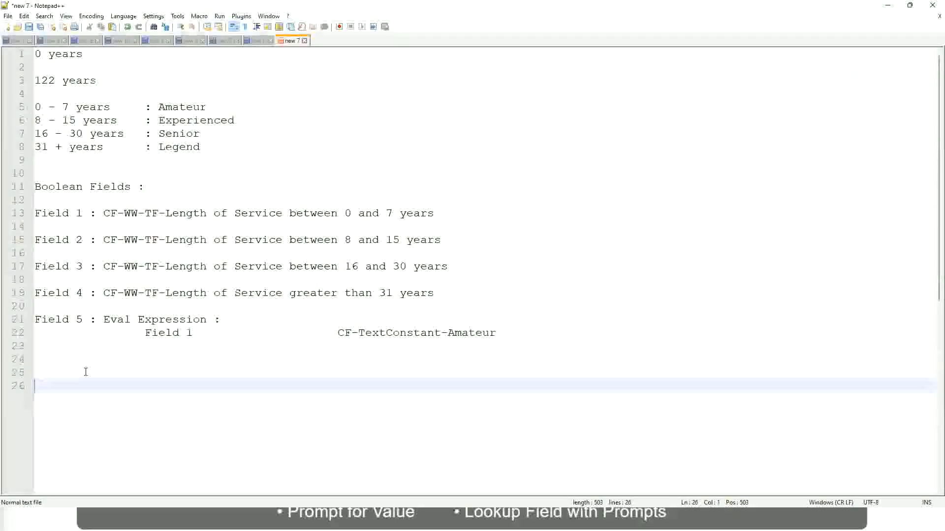
text(10,000 USD)
Add the amount 1,000,000 on the same line, spaced several tabs after 10,000 USD
key(Tab)
key(Tab)
key(Tab)
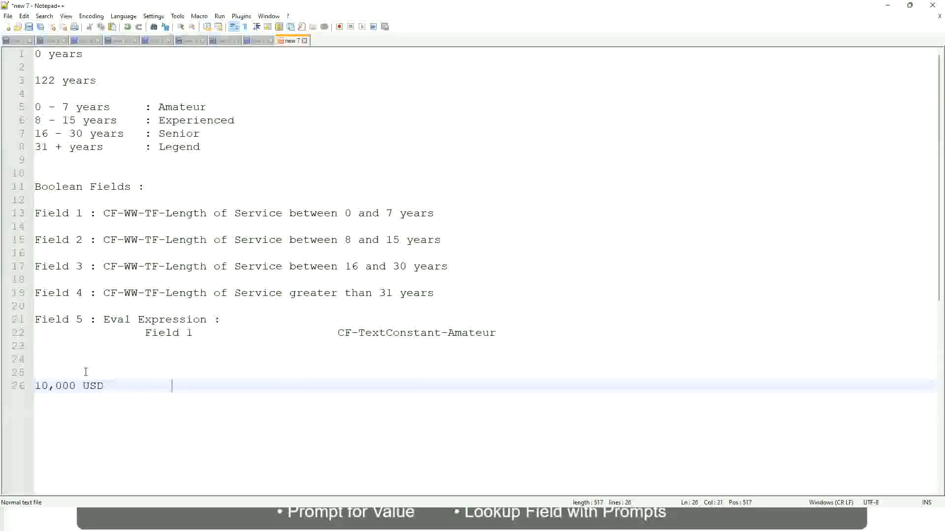
key(Tab)
key(Tab)
text(1,000,000)
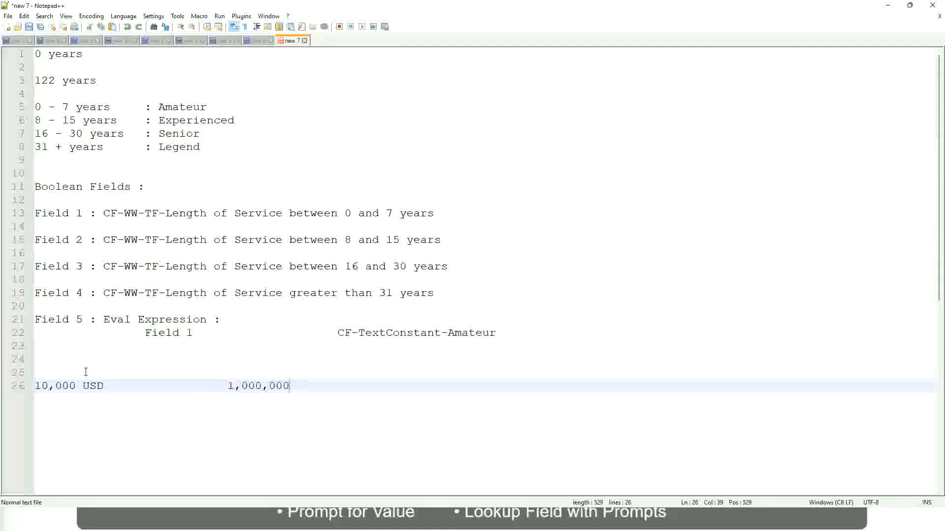
Append the currency USD after the 1,000,000 amount in the notes
key(Left)
key(Left)
key(Left)
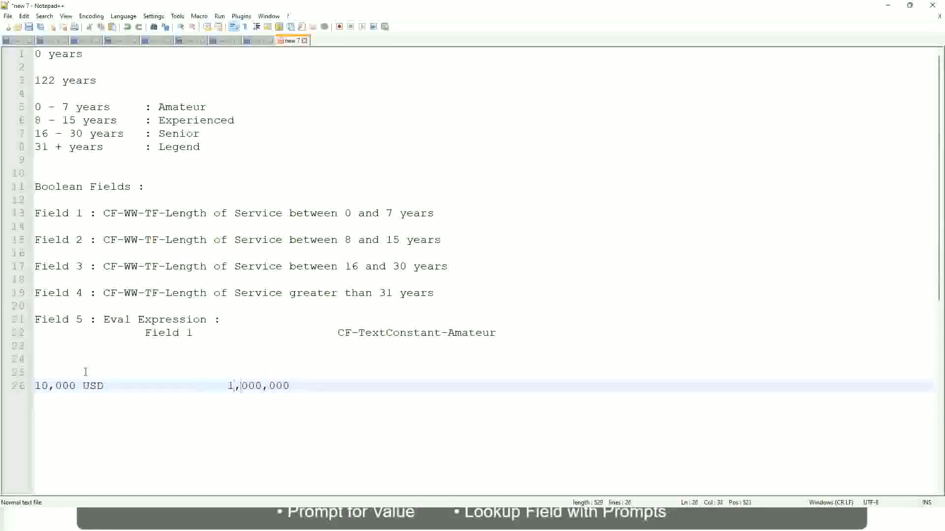
key(End)
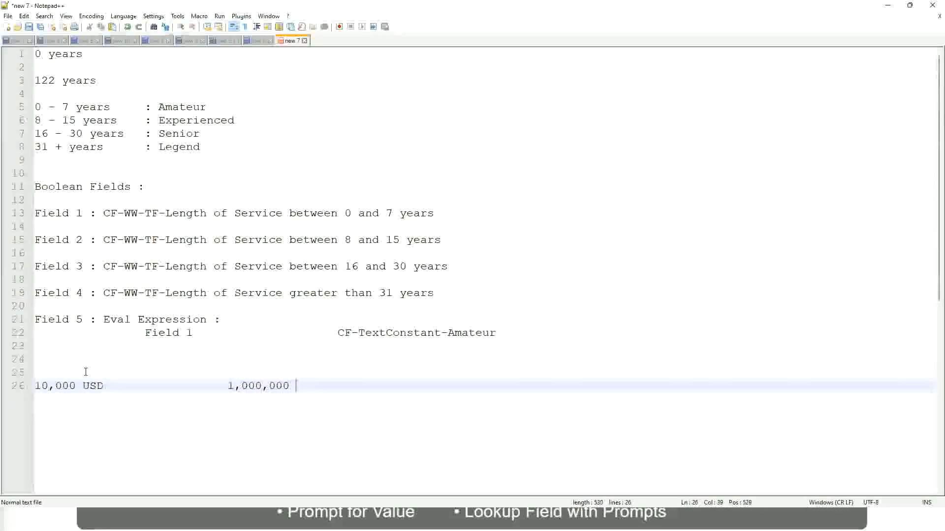
text(USD)
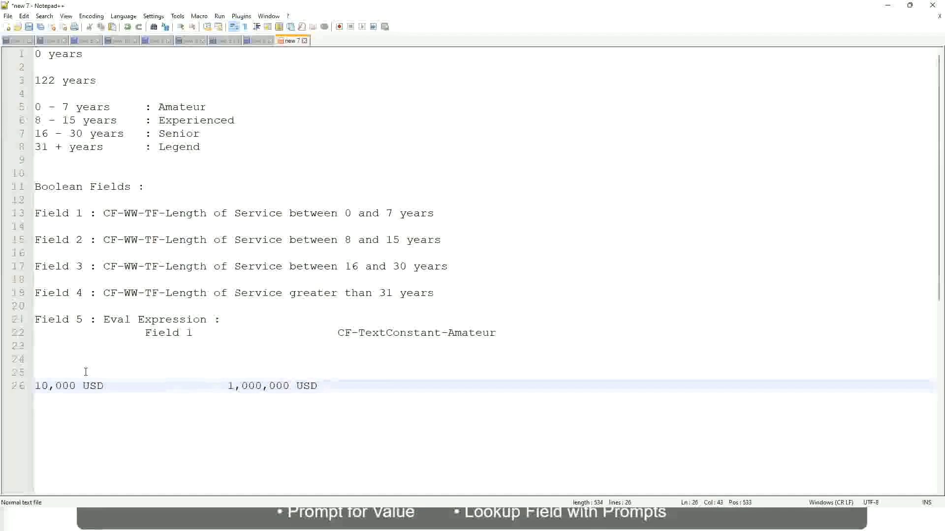
Add the band 10 - 50,000 labelled ": Low" after a blank line below the USD amounts
key(Return)
key(Return)
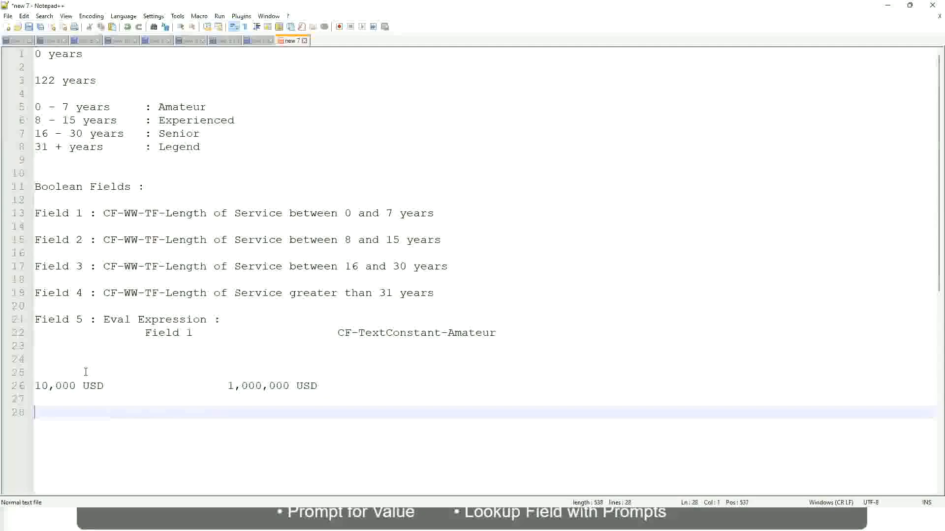
text(10 - 50,000)
key(Tab)
key(Tab)
key(Tab)
key(Tab)
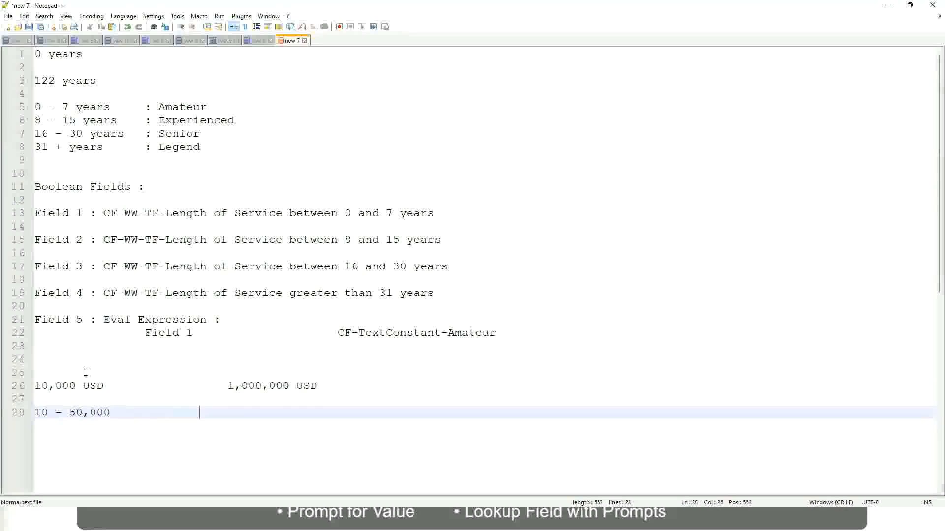
text(: Low)
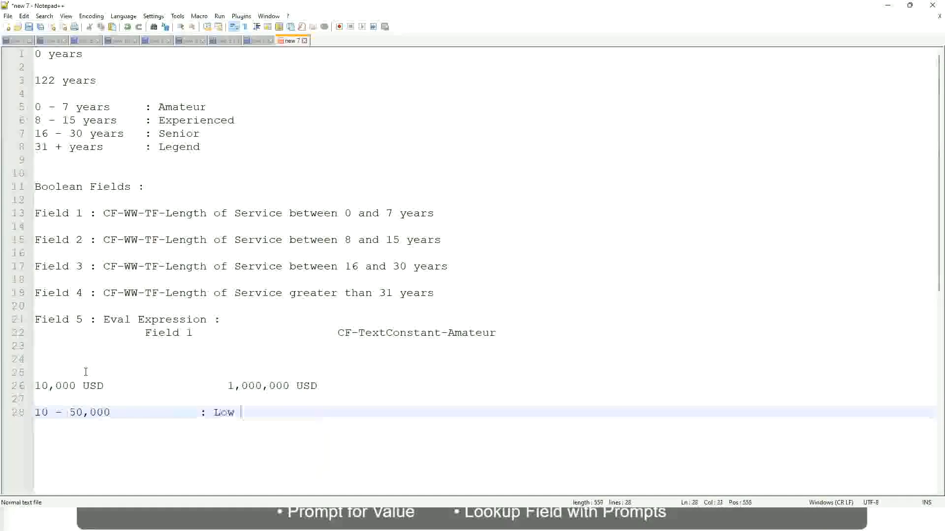
Add the band 50,001 - 150,000 labelled ": Medium" directly below the Low band, with the labels aligned
key(Return)
key(Return)
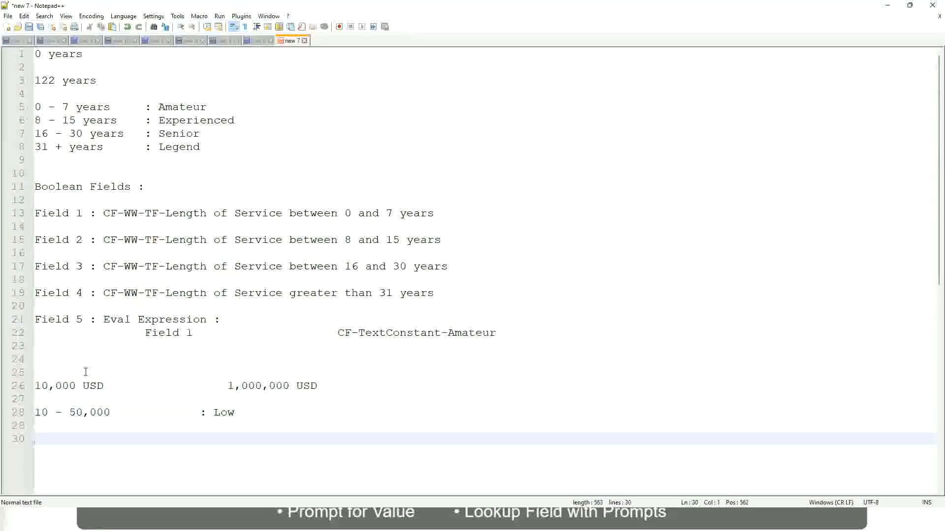
key(Up)
key(Up)
key(Down)
text(5)
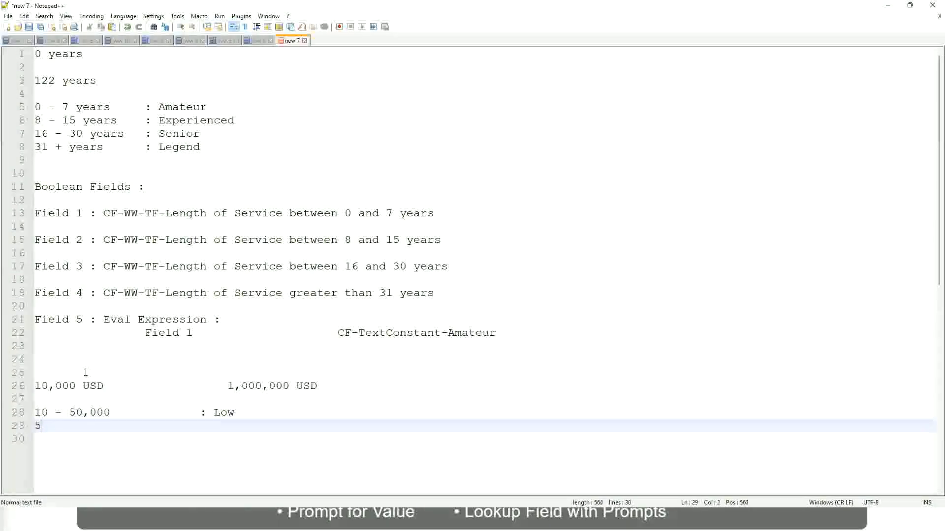
text(0,001 - 150)
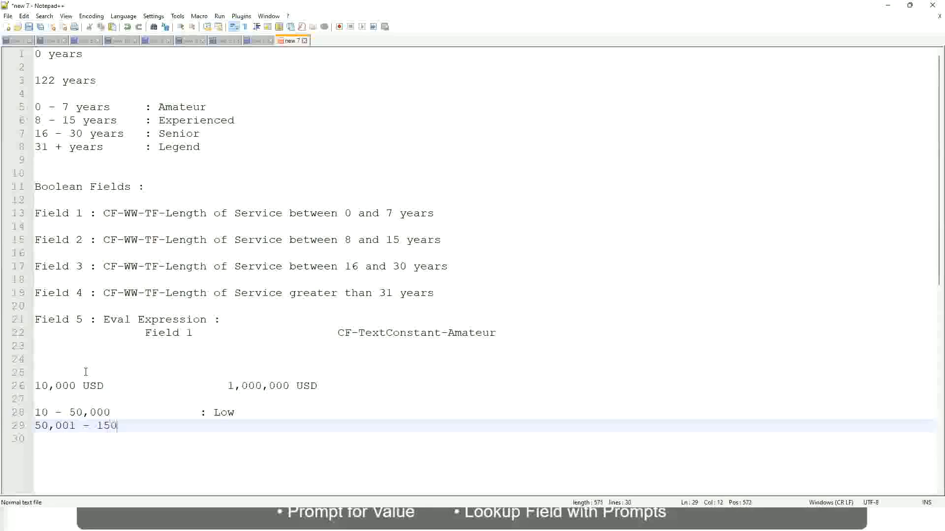
text(,000)
key(Tab)
key(Tab)
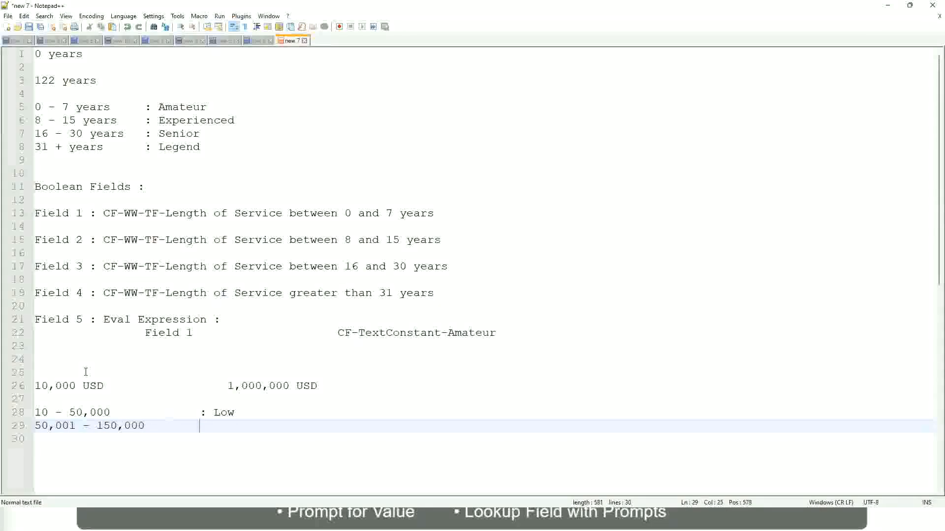
text(: Medium)
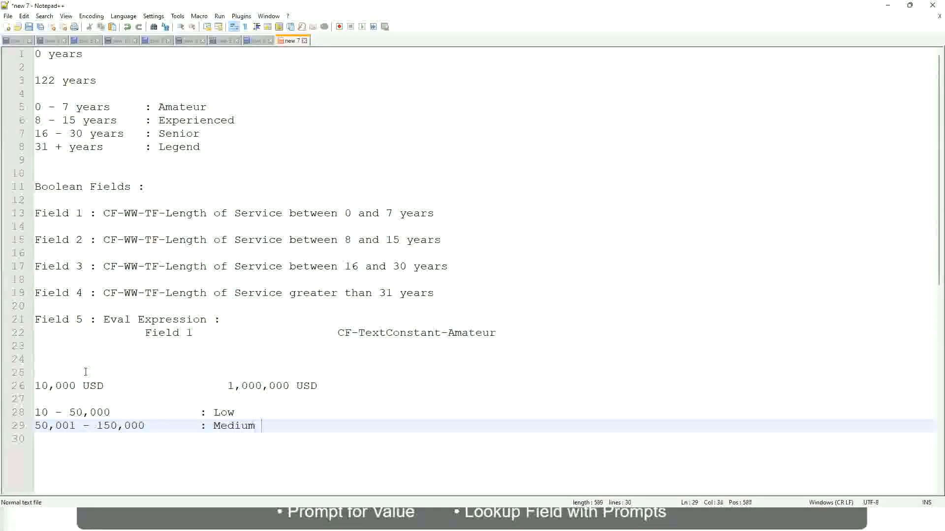
Add the band > 150,000 labelled ": High" below the Medium band, with the labels aligned
key(Return)
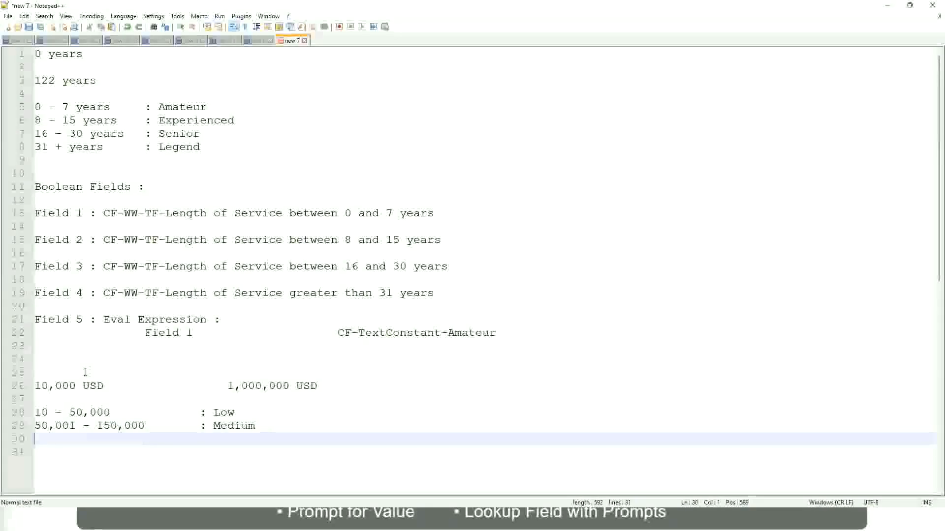
text(>  )
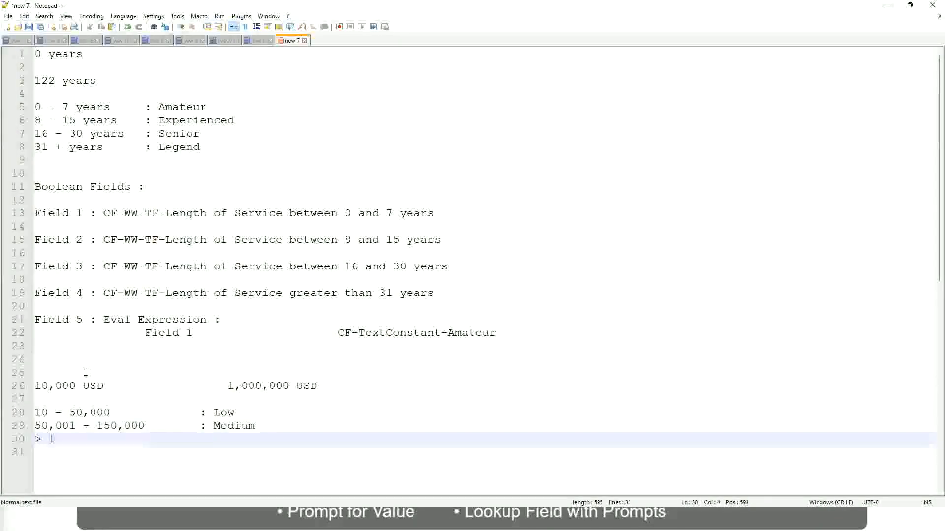
text(50,000)
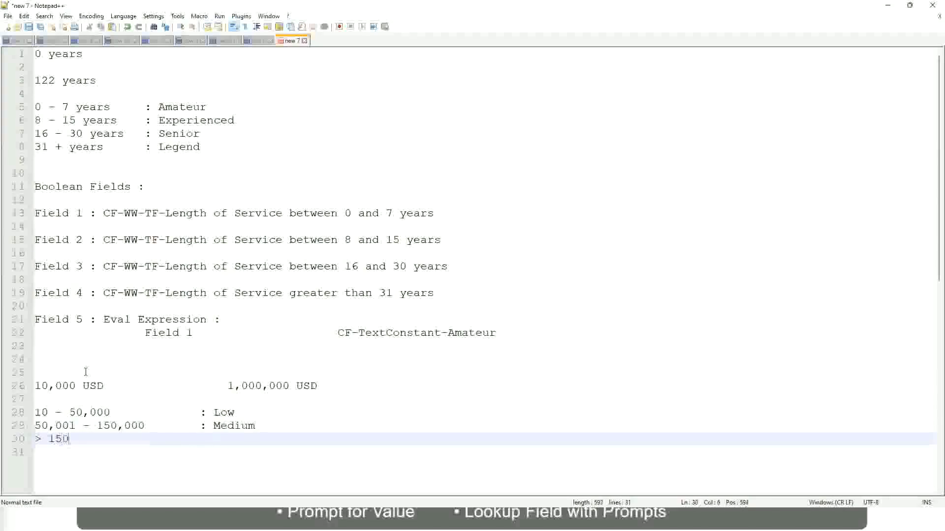
key(Tab)
key(Tab)
key(Tab)
key(Tab)
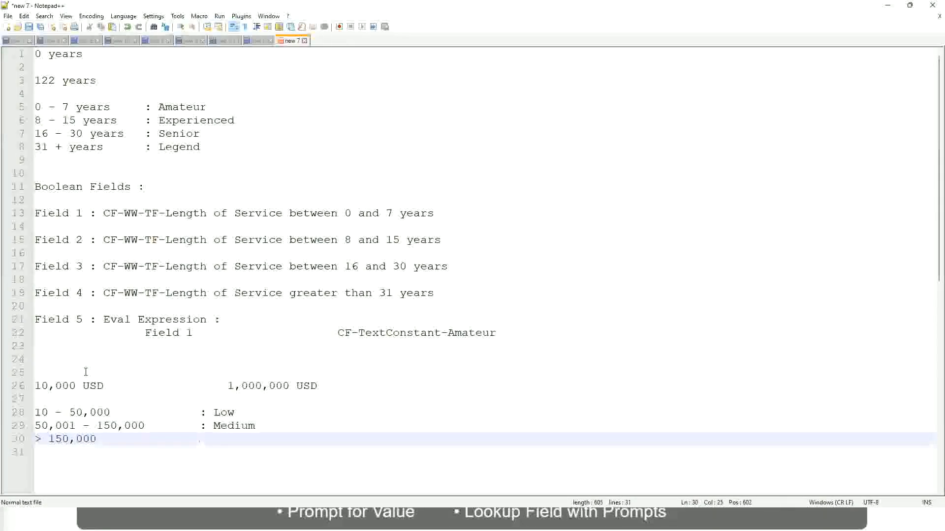
text(: High)
Review the two USD example amounts against the Low, Medium and High bands in the notes
click(31, 386)
click(41, 386)
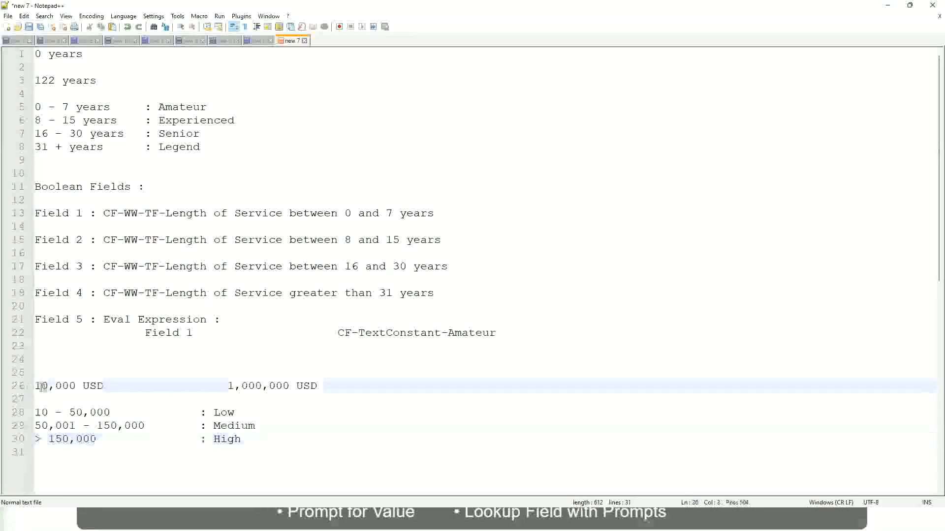
double_click(282, 386)
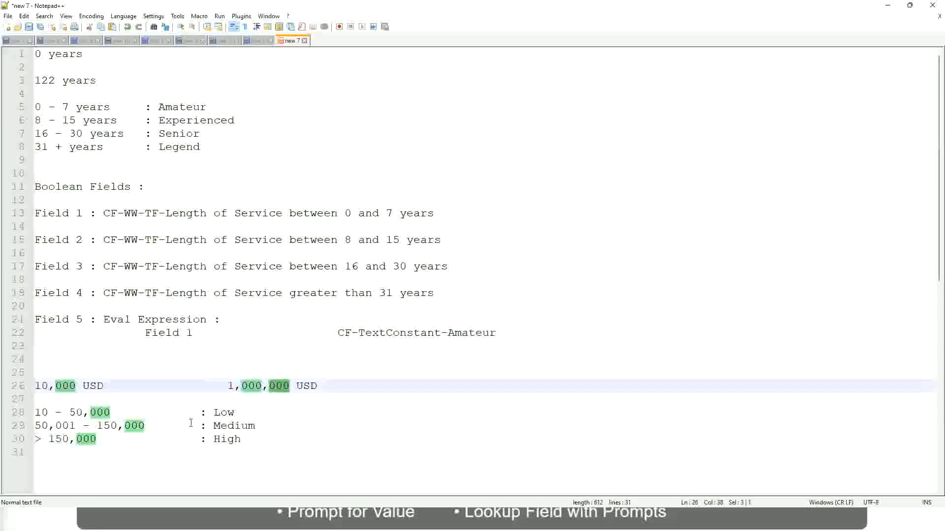
click(171, 425)
click(30, 386)
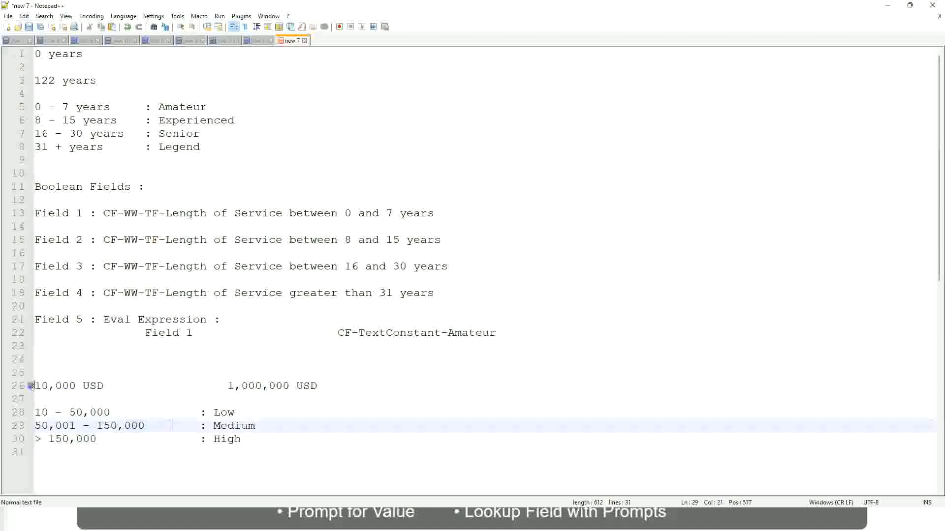
click(290, 386)
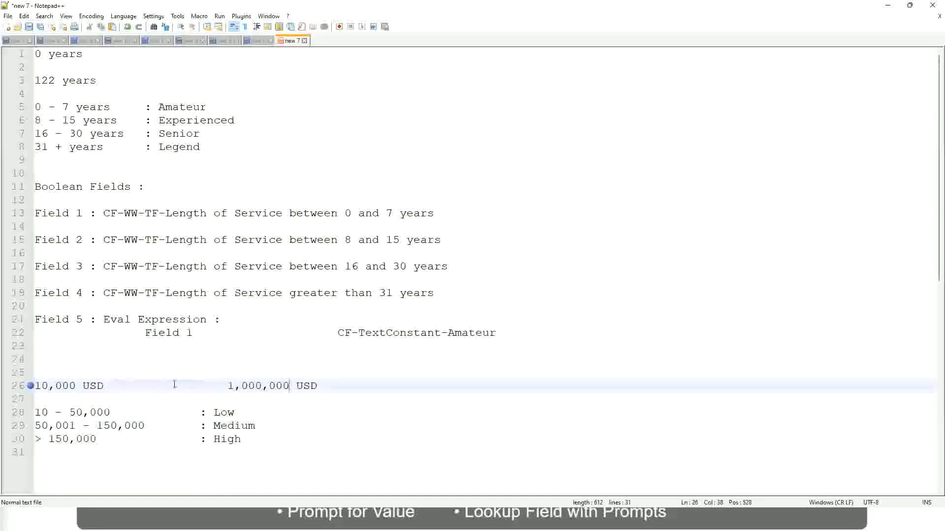
click(231, 415)
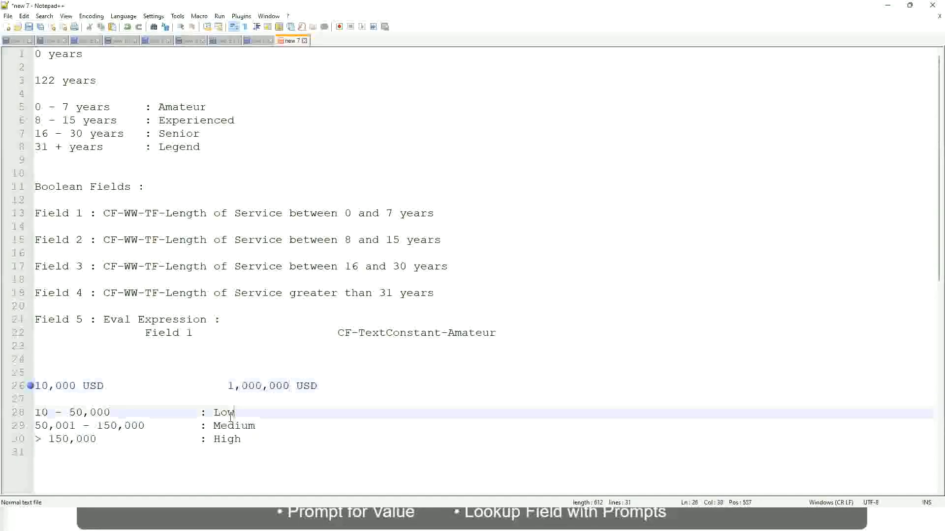
key(Left)
key(Down)
key(Down)
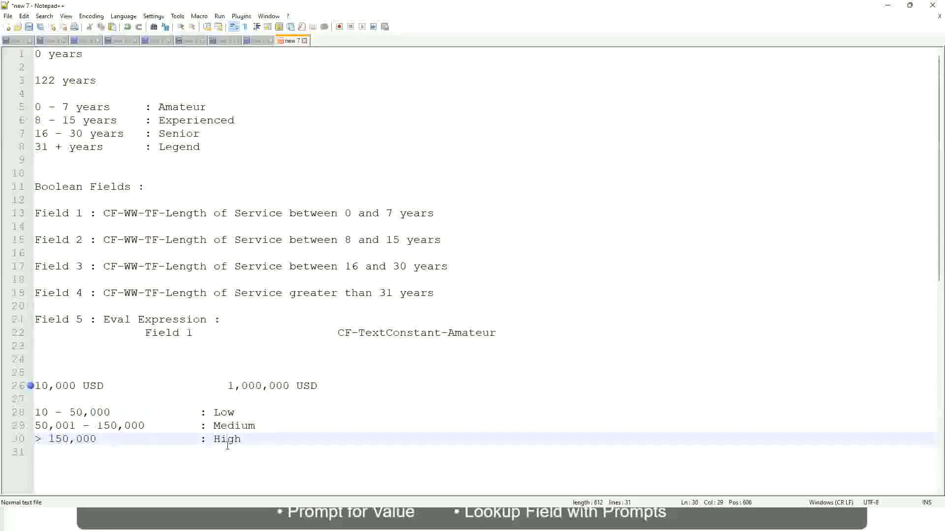
click(118, 403)
click(231, 451)
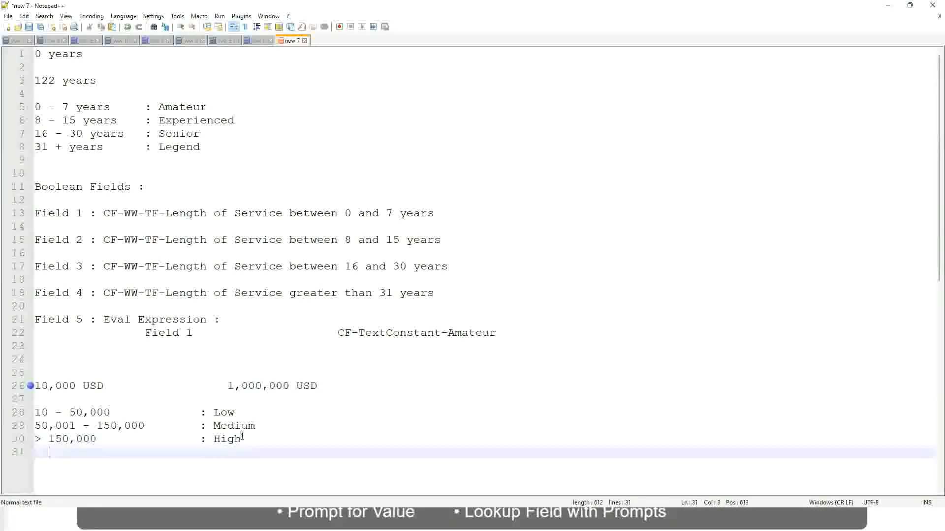
click(243, 436)
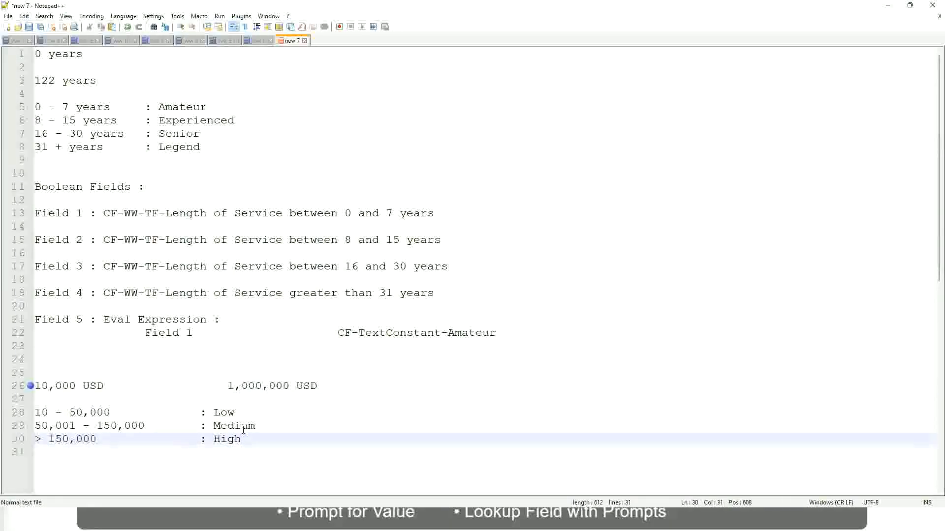